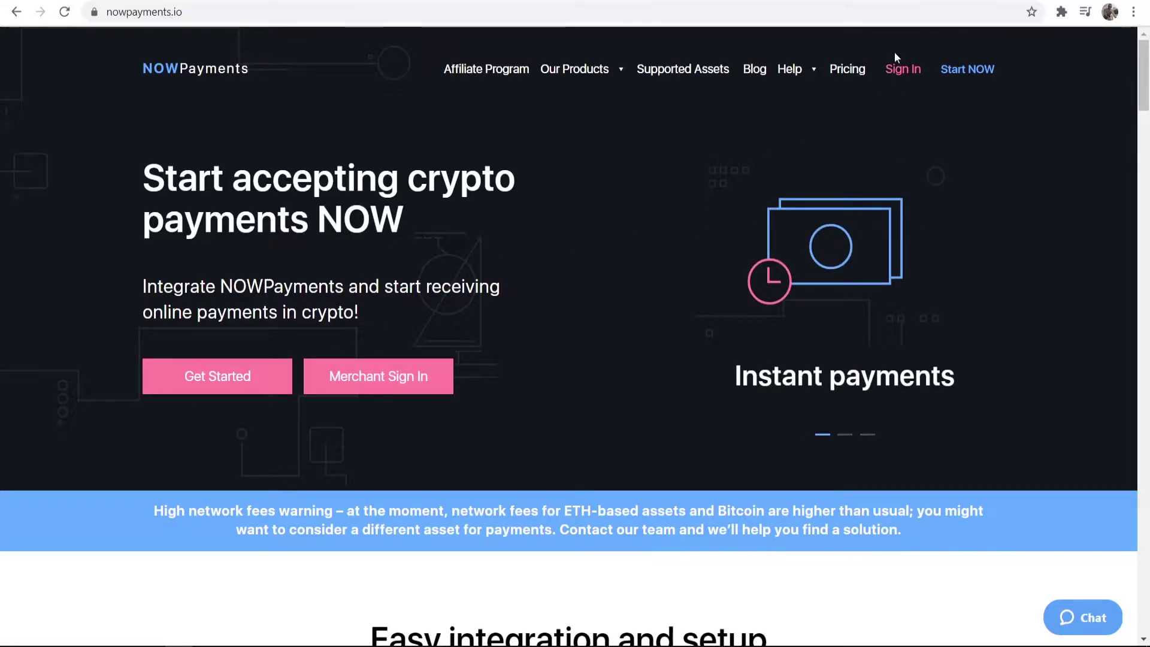
# Sign in to the NOWPayments merchant account and open Store Settings.
pyautogui.click(902, 71)
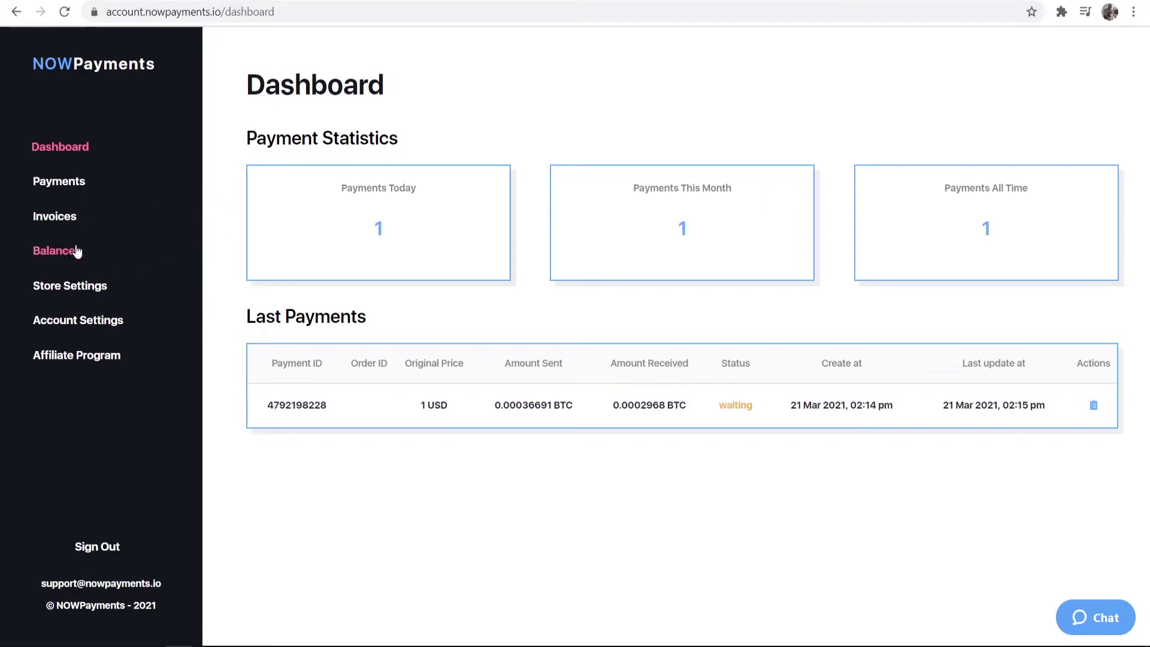
pyautogui.click(56, 291)
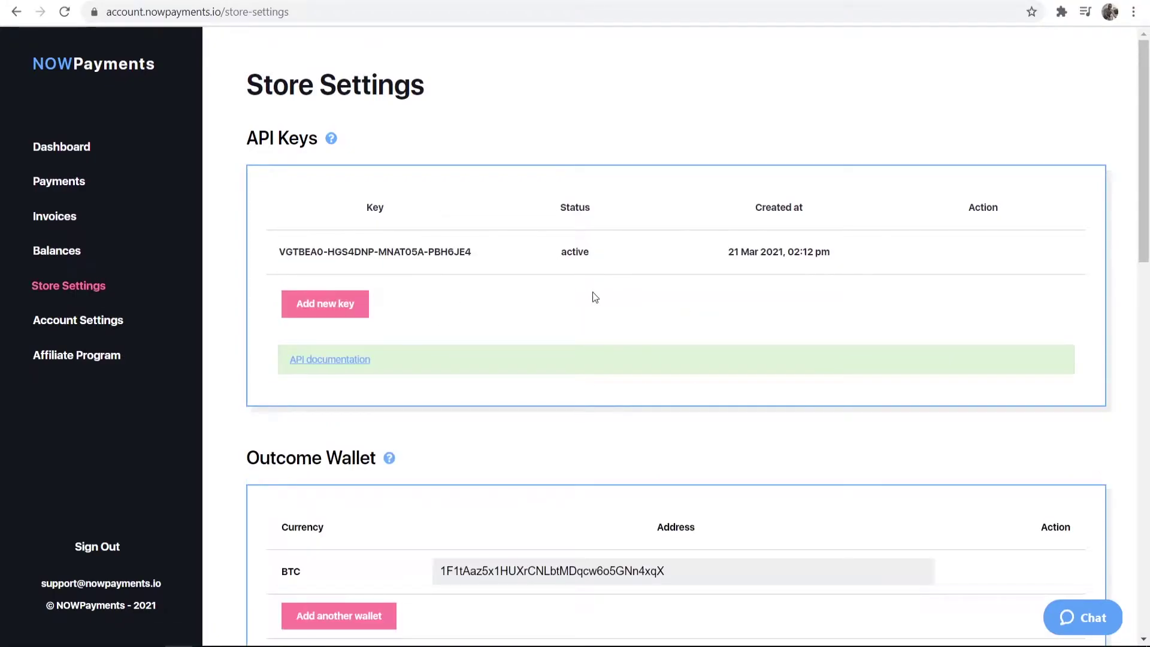
# Check the BTC address under Outcome Wallet and save it.
pyautogui.scroll(-3, 590, 298)
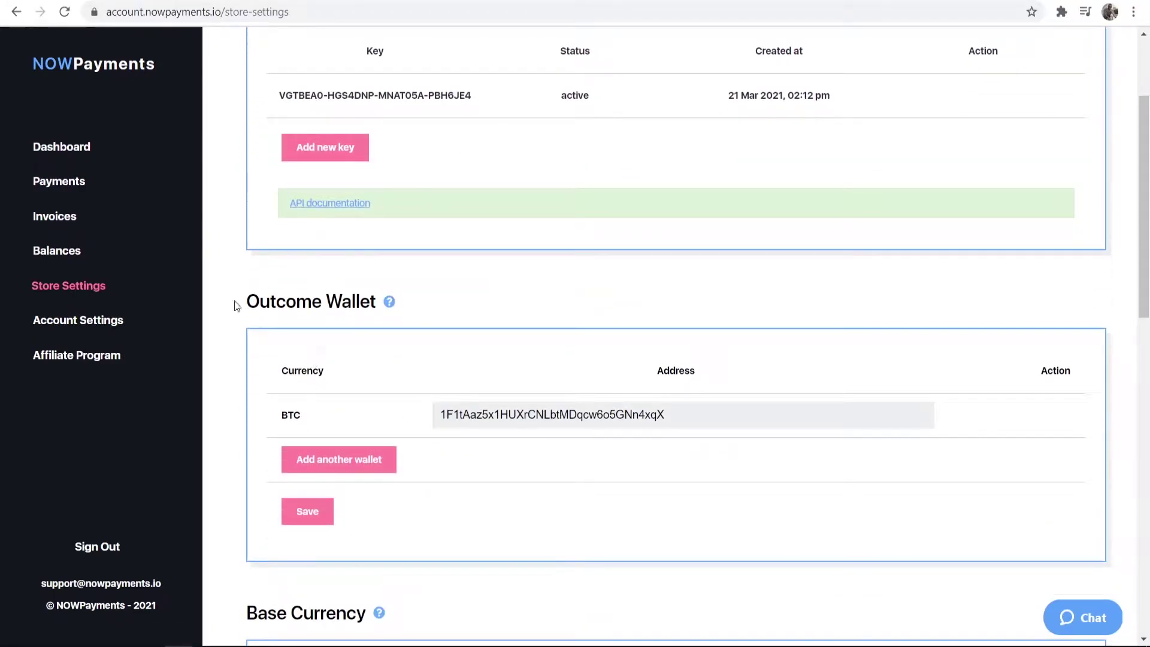
pyautogui.moveTo(245, 302); pyautogui.dragTo(372, 294)
pyautogui.click(405, 300)
pyautogui.scroll(-3, 422, 312)
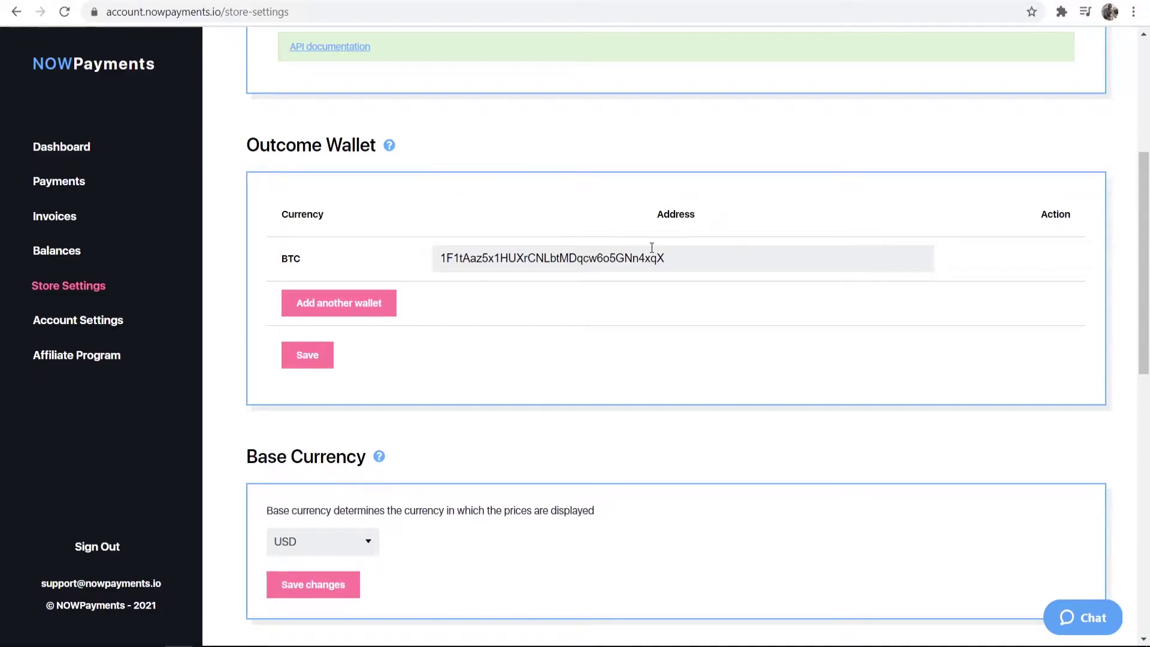
pyautogui.moveTo(665, 258); pyautogui.dragTo(609, 258)
pyautogui.moveTo(534, 245); pyautogui.dragTo(429, 257)
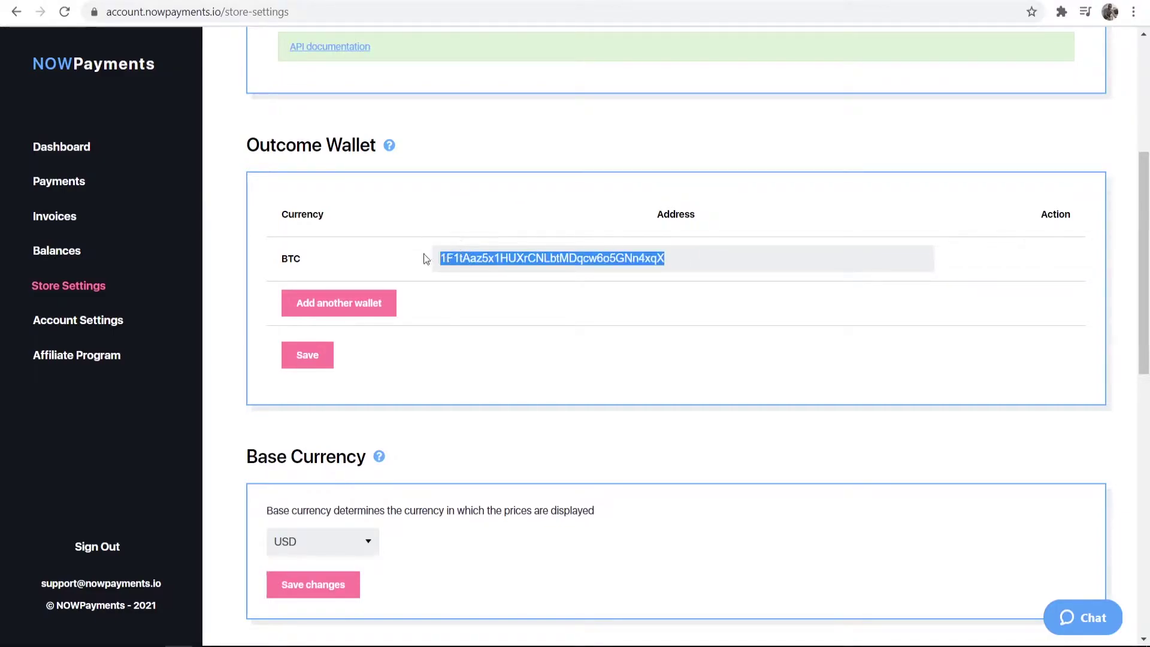
pyautogui.click(708, 247)
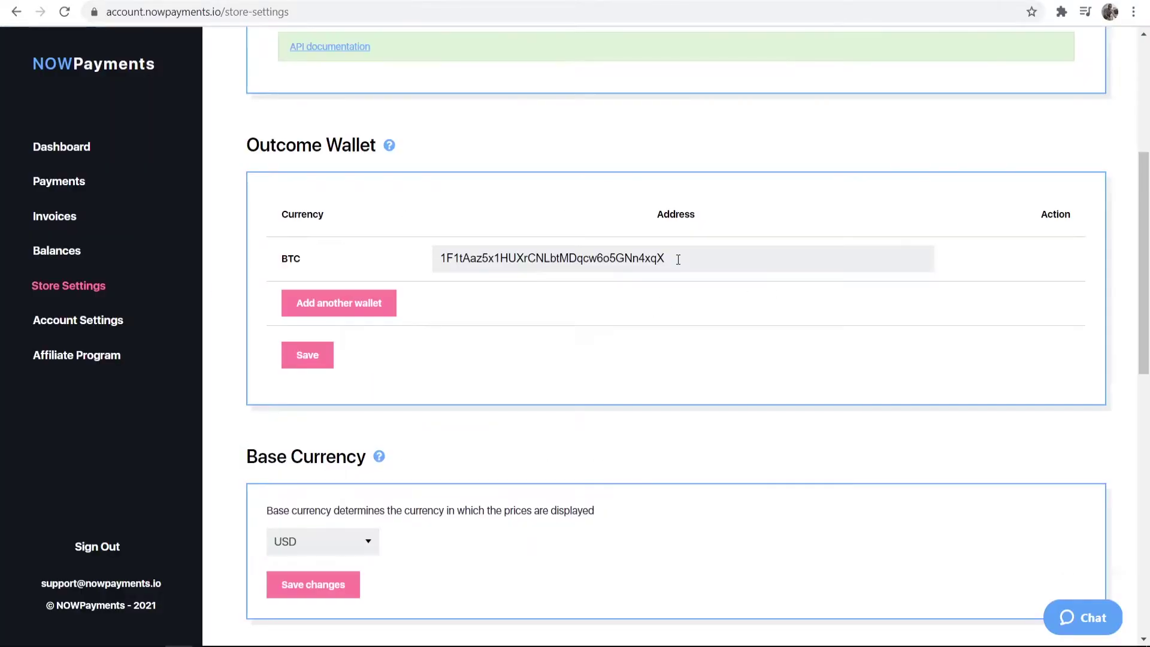
pyautogui.moveTo(671, 258); pyautogui.dragTo(436, 258)
pyautogui.click(431, 207)
pyautogui.click(299, 359)
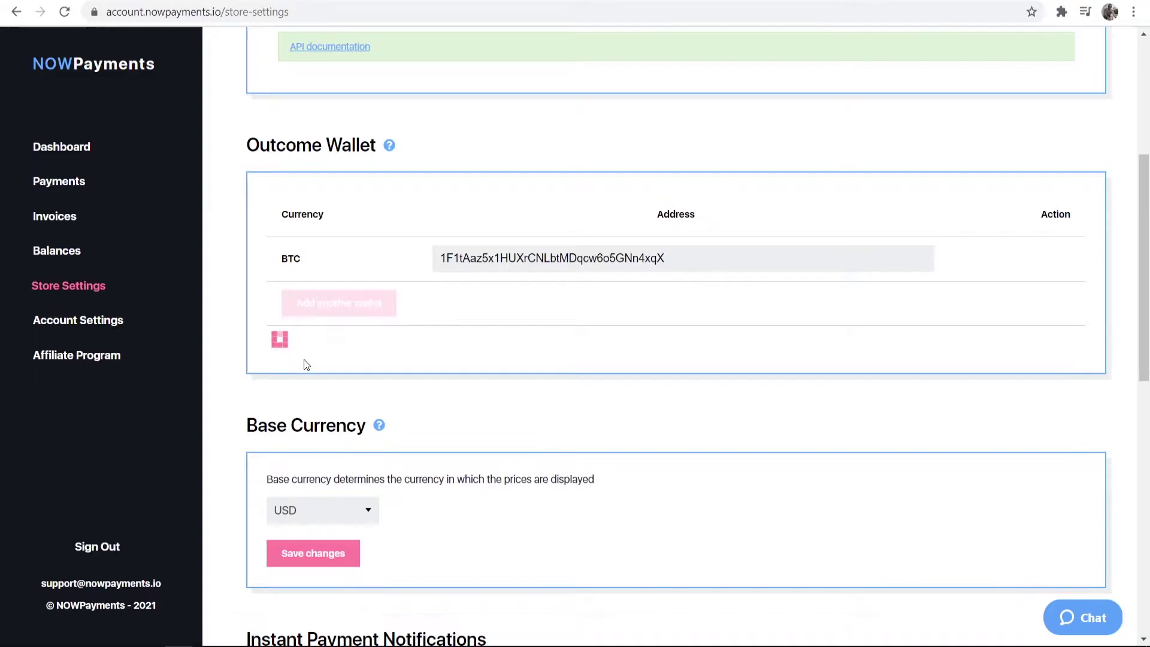
# Review the single active API key created 21 Mar 2021.
pyautogui.scroll(-1, 399, 331)
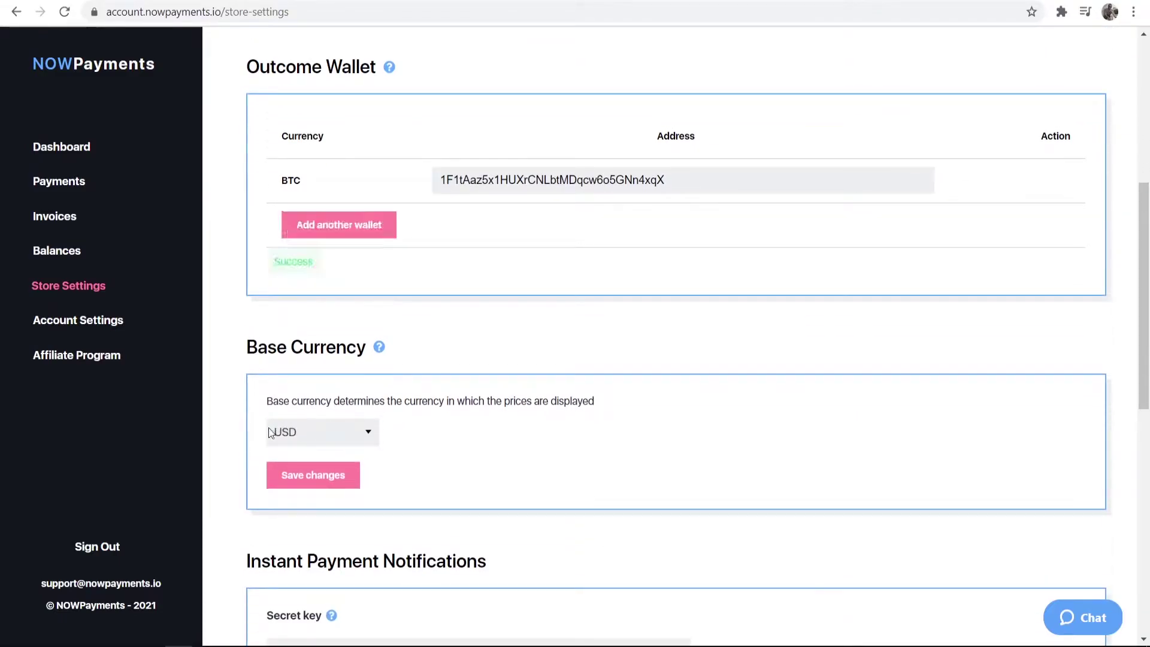
pyautogui.scroll(-1, 317, 407)
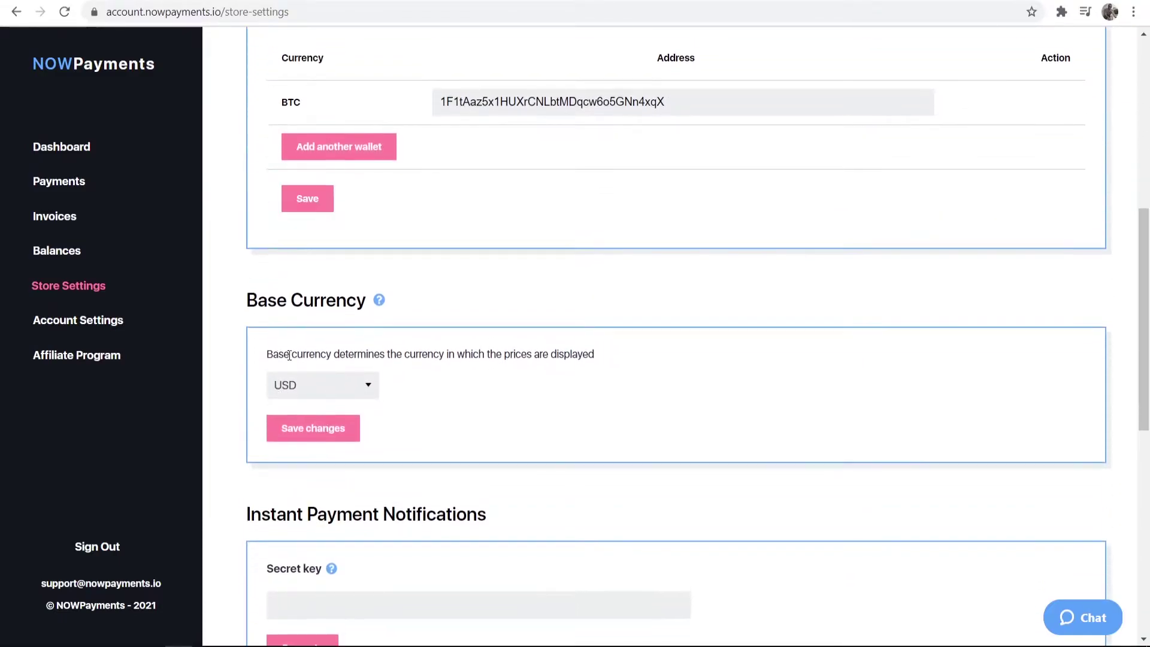
pyautogui.scroll(6, 404, 365)
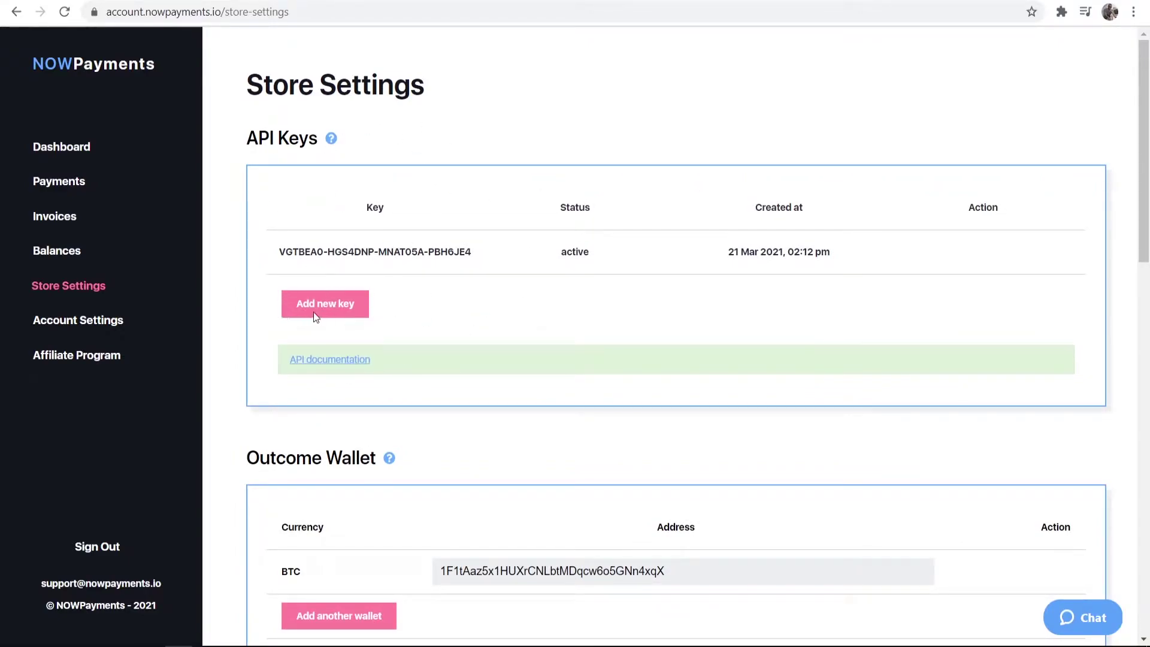
pyautogui.moveTo(279, 252); pyautogui.dragTo(478, 247)
pyautogui.click(473, 251)
pyautogui.scroll(-7, 761, 283)
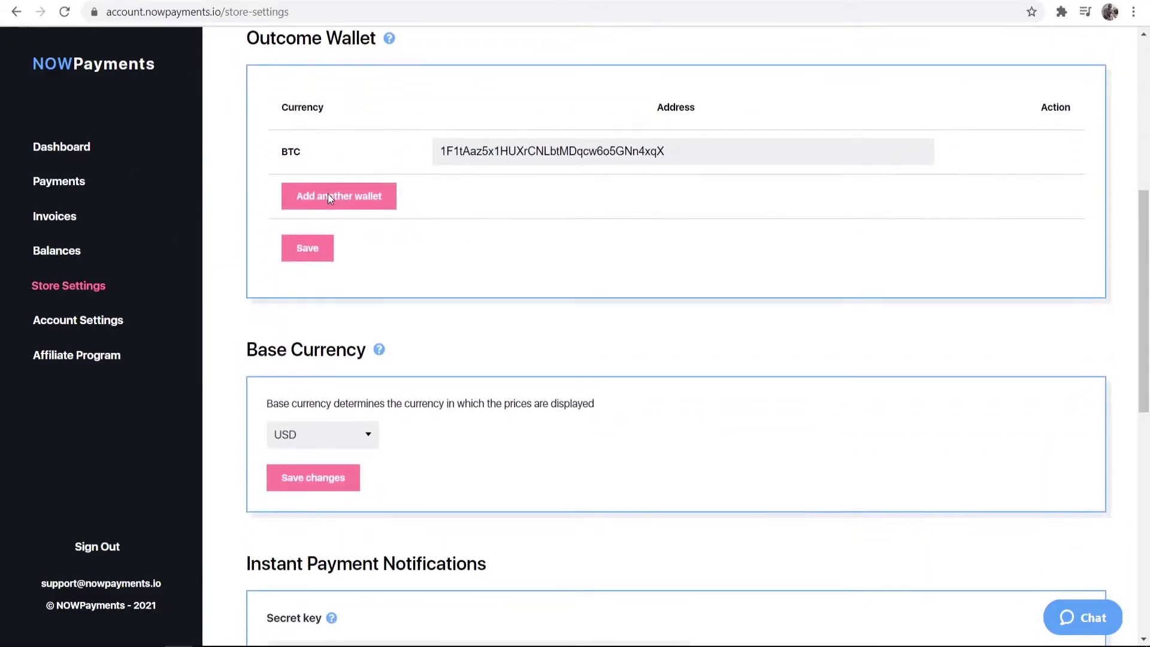
pyautogui.scroll(-2, 328, 197)
pyautogui.scroll(9, 441, 249)
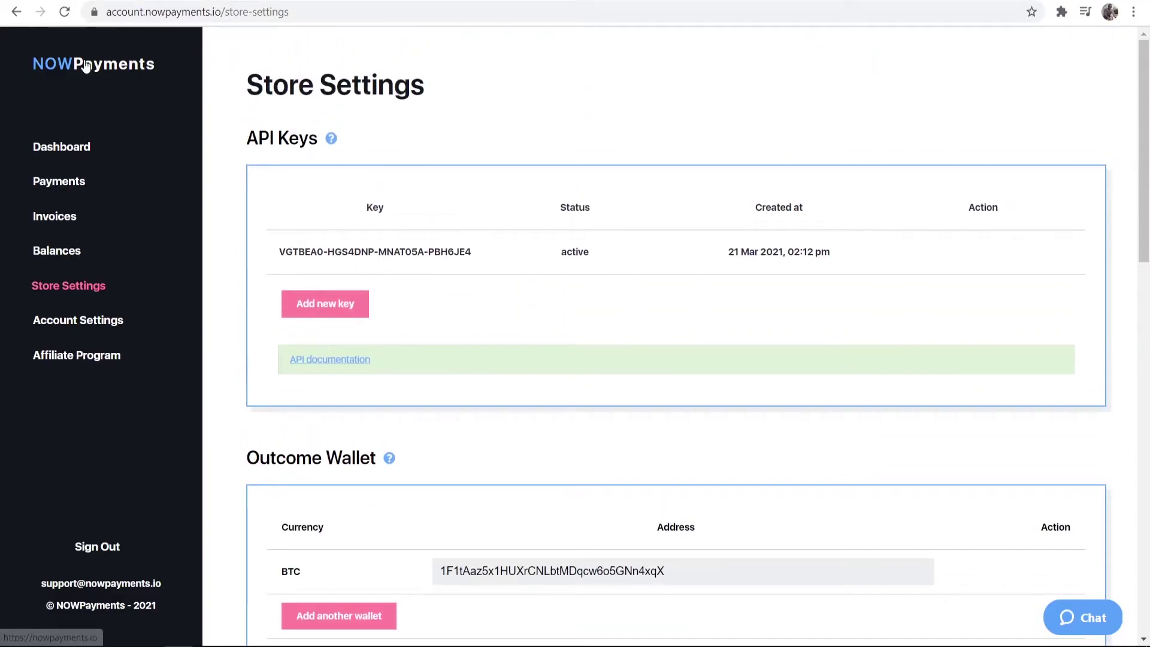
# Go from the NOWPayments homepage to Our Products > Accept Donations.
pyautogui.click(86, 66)
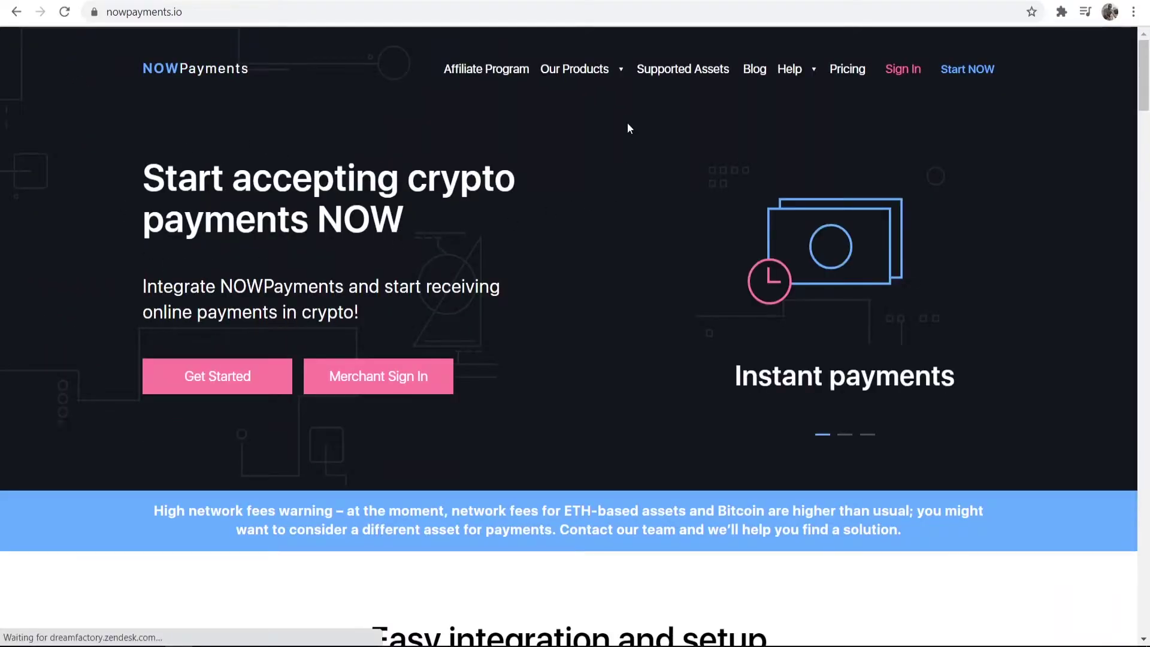
pyautogui.moveTo(575, 69)
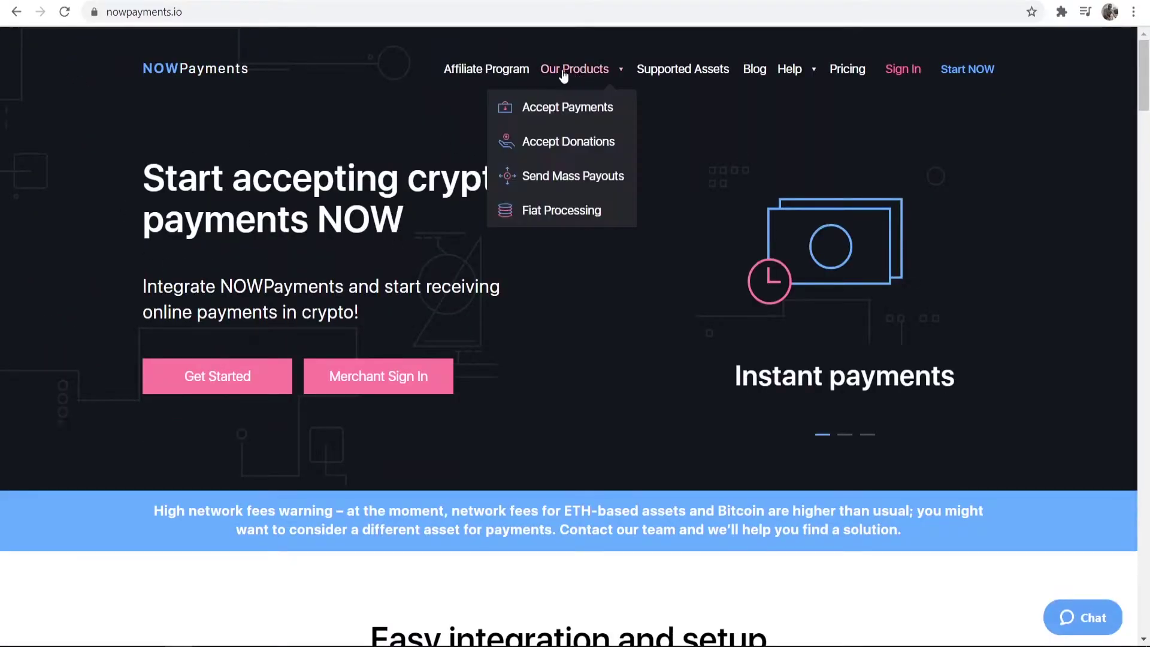
pyautogui.click(520, 144)
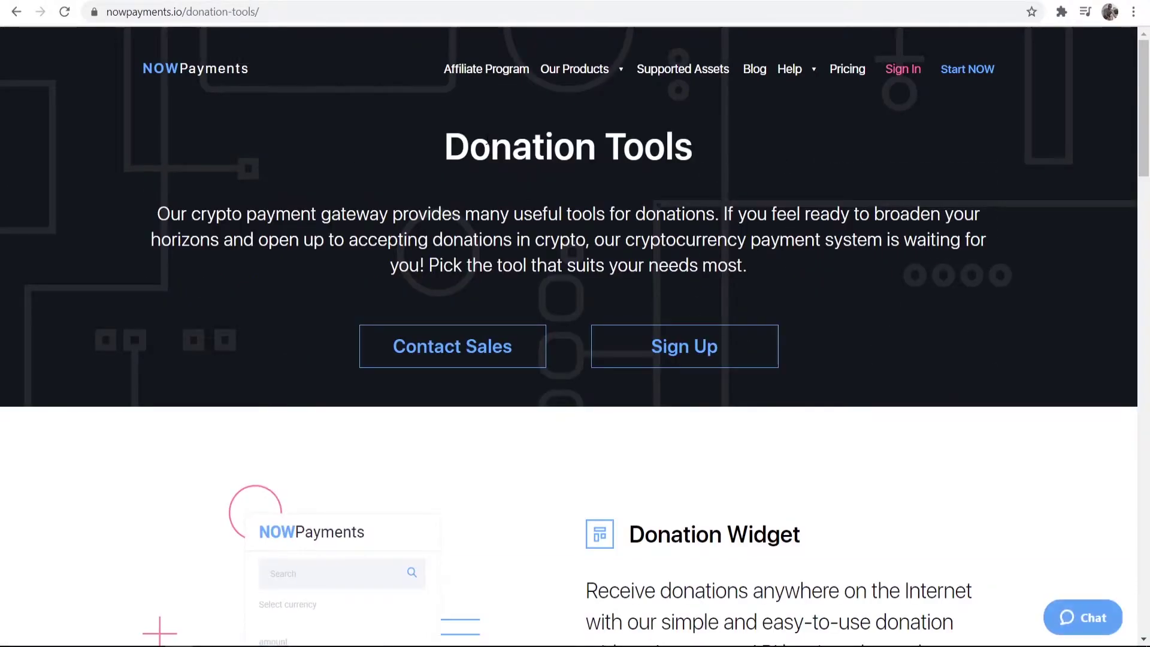
# Scroll the Donation Tools page down to the Donation Buttons option.
pyautogui.moveTo(446, 140); pyautogui.dragTo(767, 155)
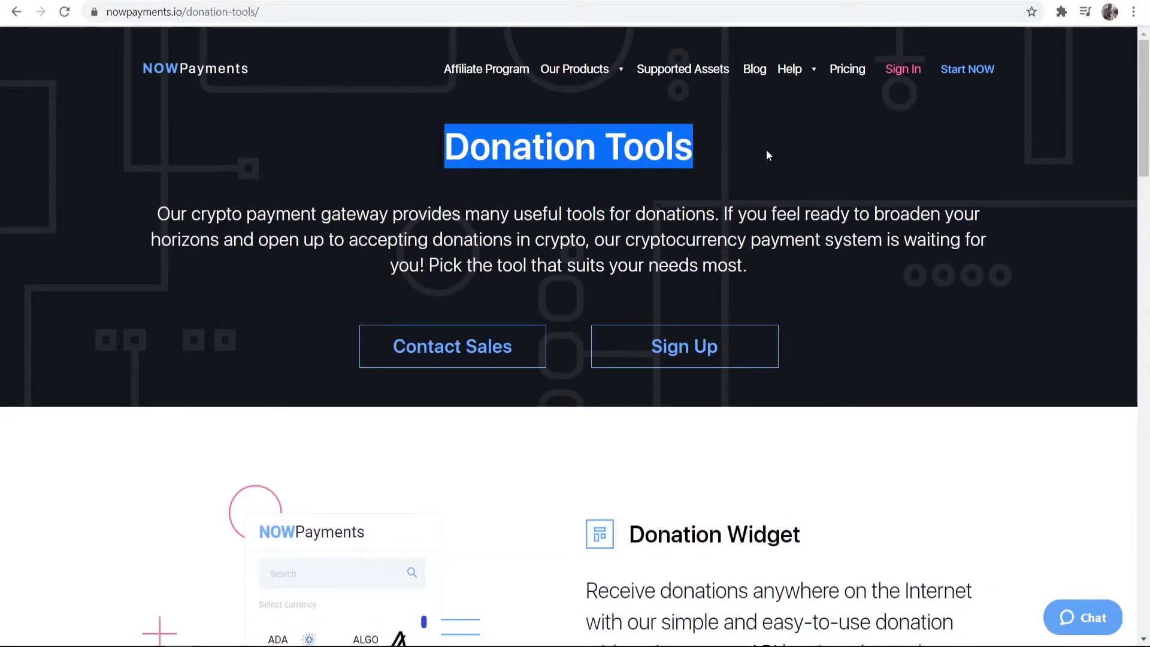
pyautogui.click(734, 142)
pyautogui.scroll(-6, 734, 142)
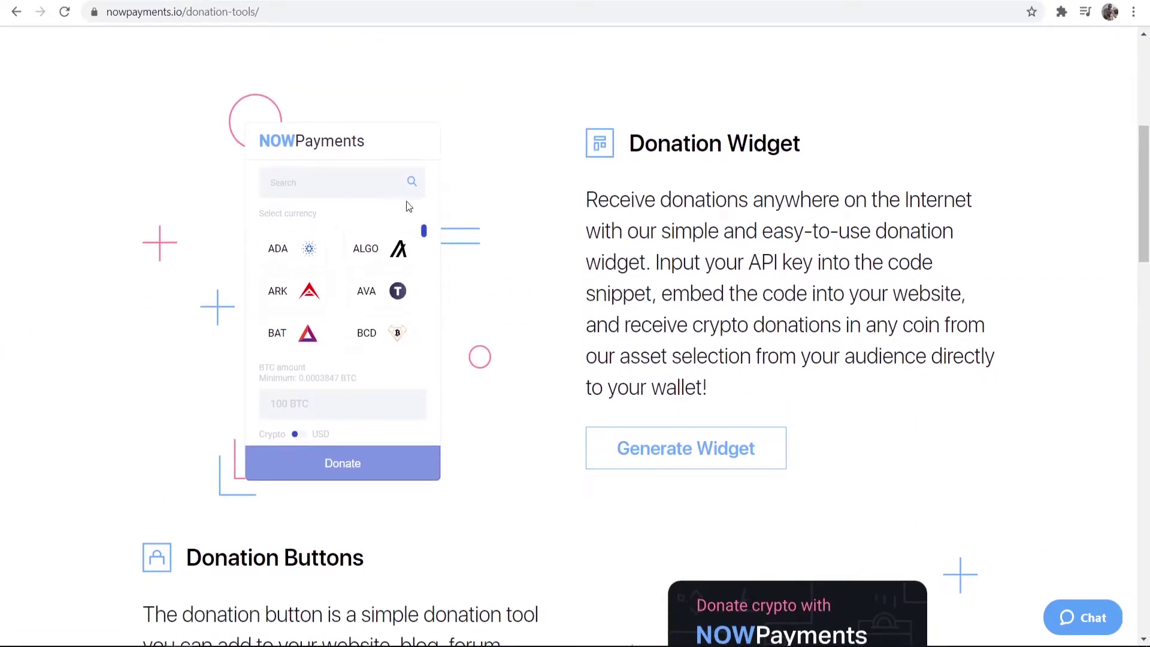
pyautogui.scroll(-4, 337, 322)
pyautogui.scroll(-3, 207, 352)
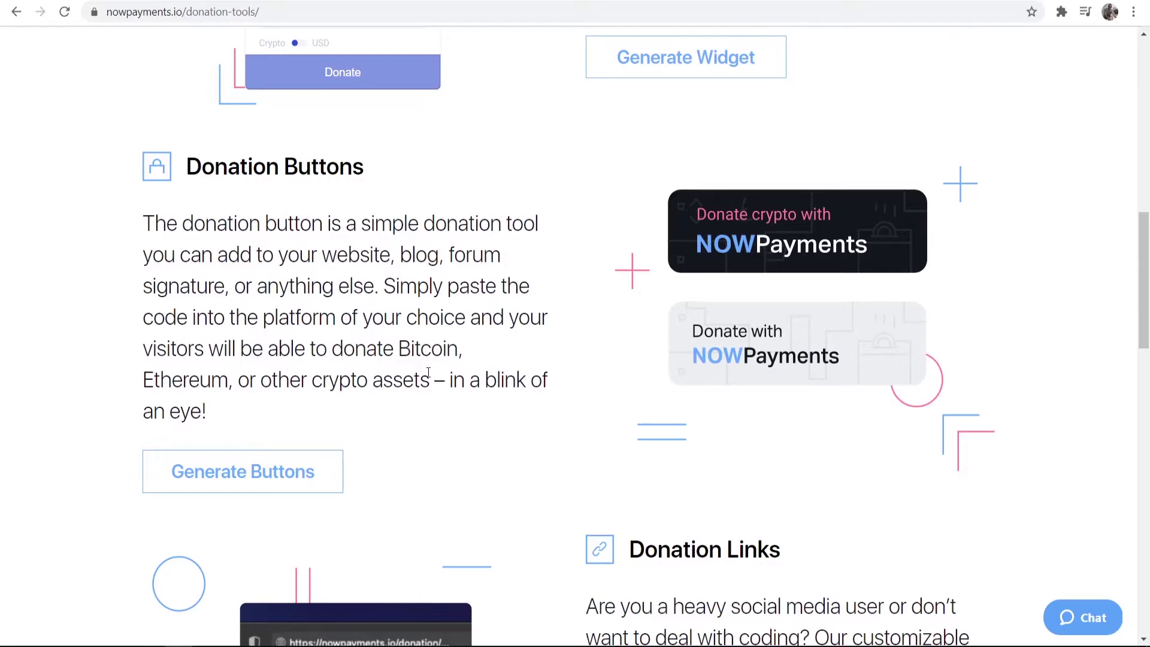
pyautogui.scroll(8, 712, 237)
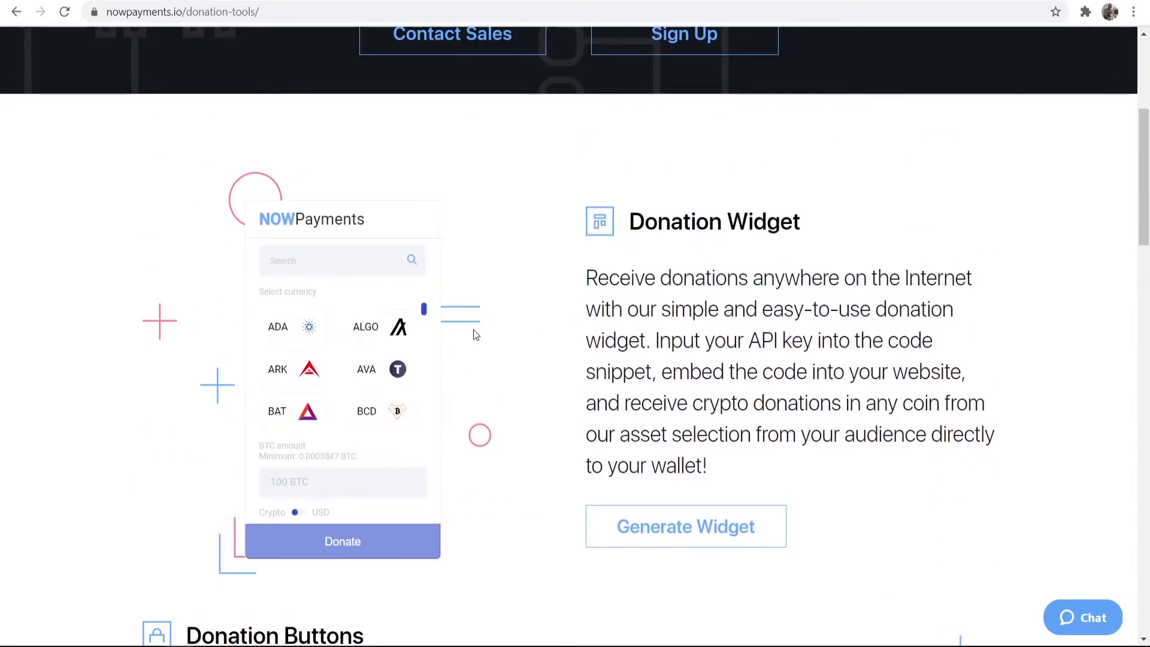
pyautogui.scroll(-5, 590, 256)
pyautogui.scroll(-3, 593, 175)
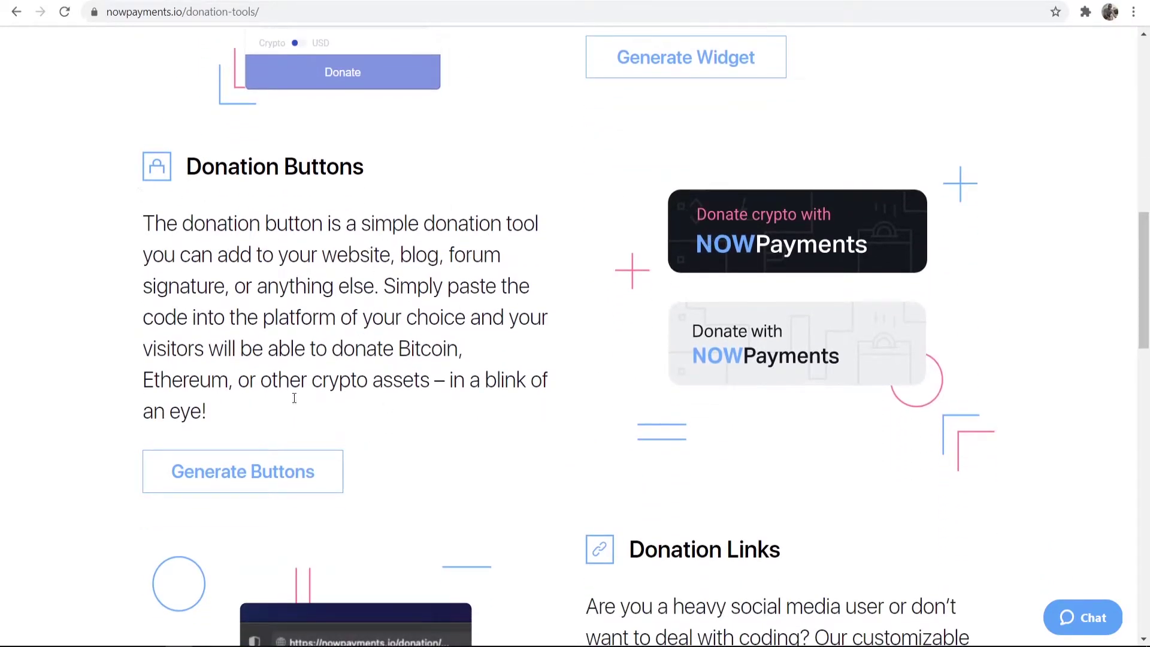
# Open the donation button generator from Generate Buttons.
pyautogui.click(213, 477)
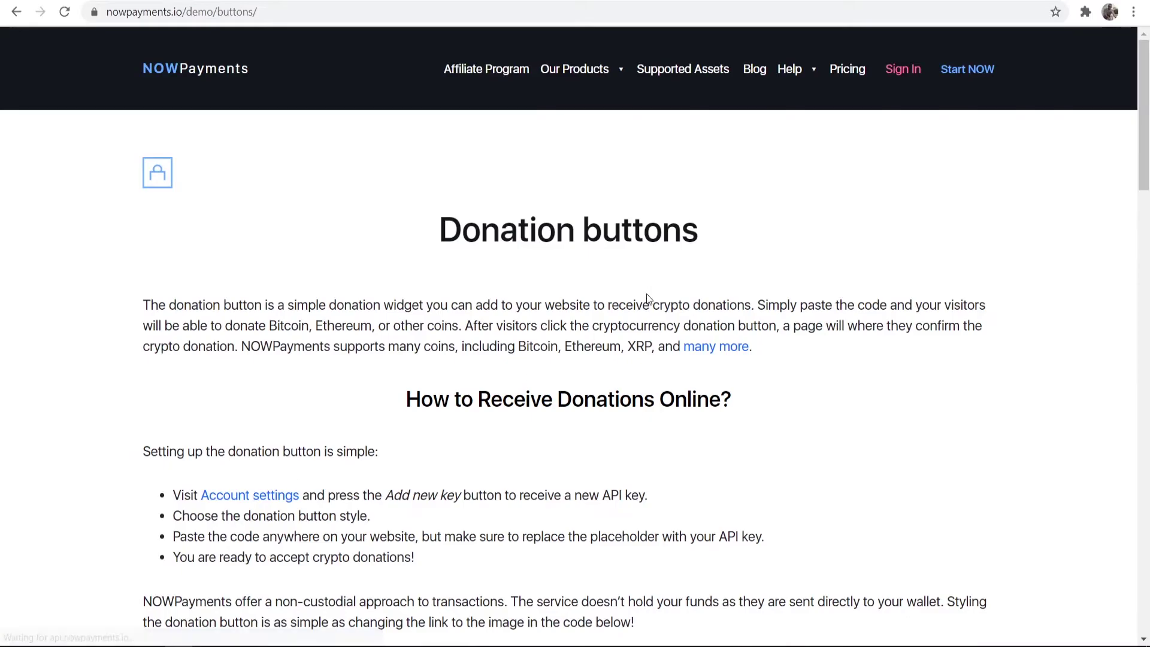
pyautogui.scroll(-20, 647, 297)
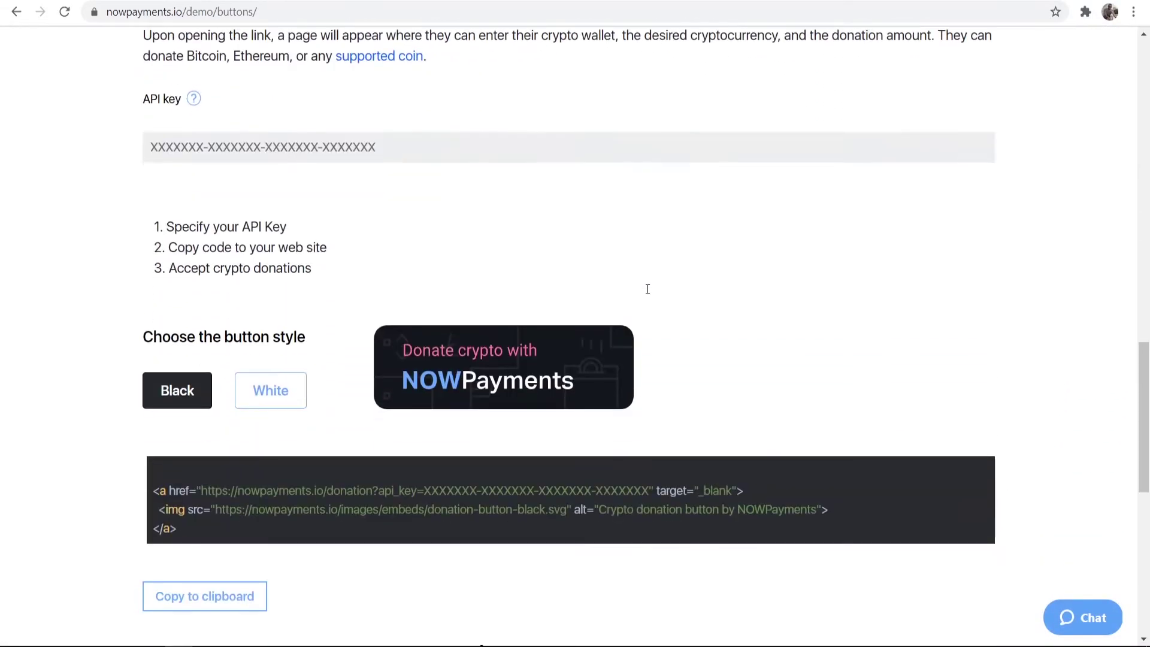
pyautogui.scroll(-4, 515, 285)
pyautogui.scroll(4, 385, 282)
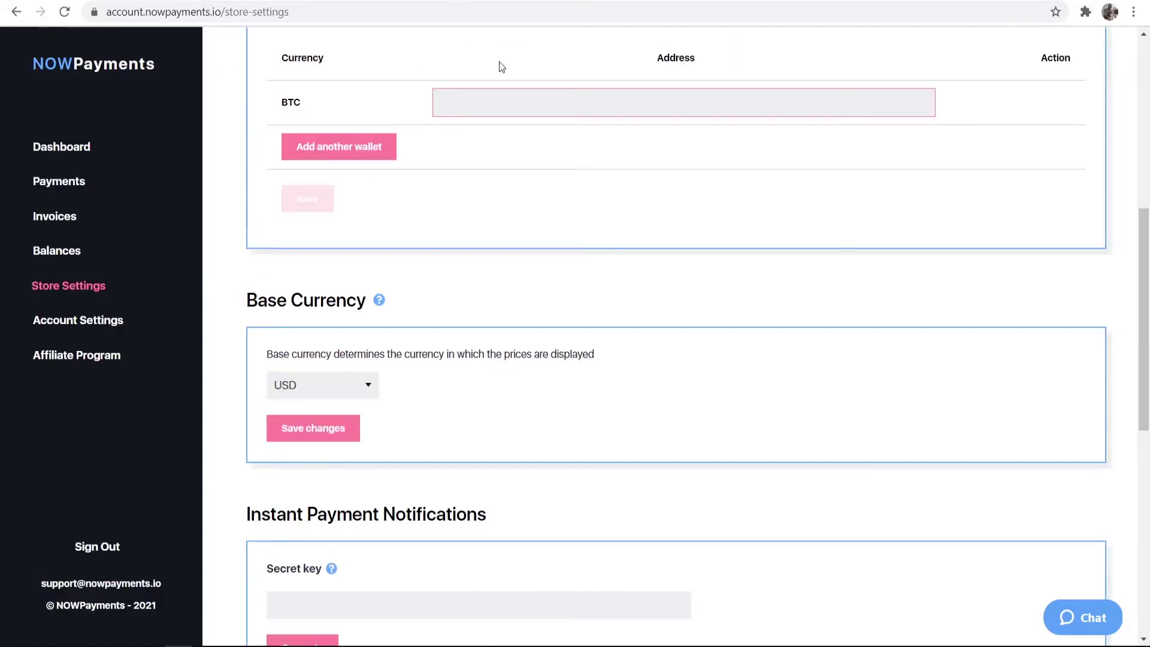
pyautogui.scroll(8, 502, 66)
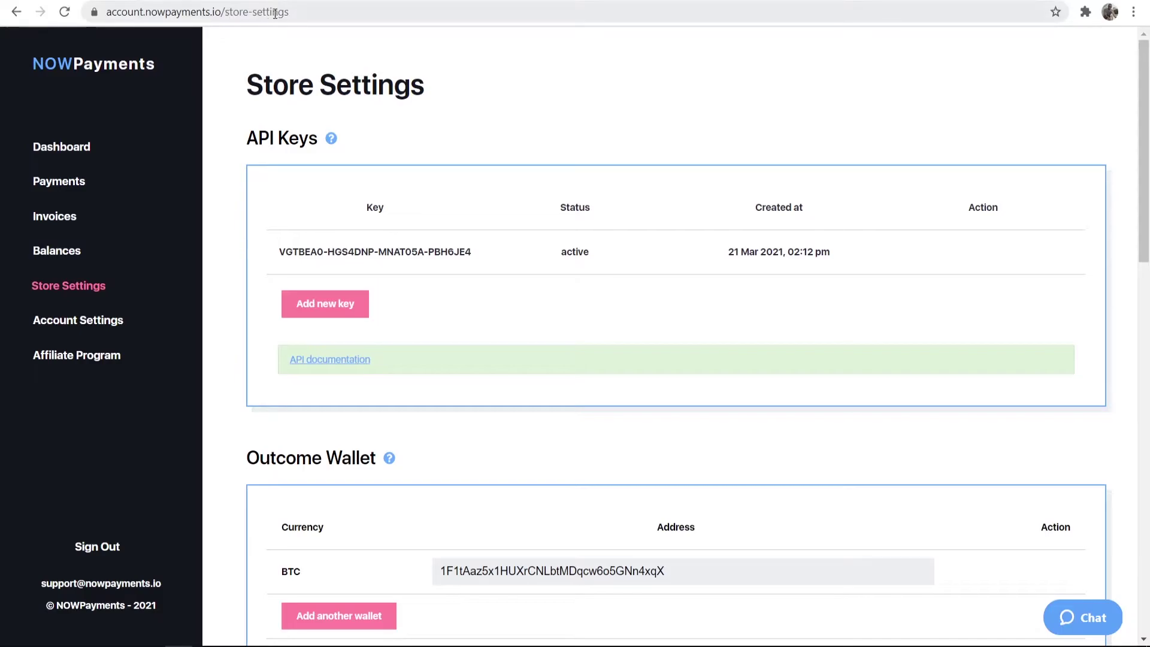
# Copy the active API key from Store Settings into the generator's API key field.
pyautogui.moveTo(495, 259); pyautogui.dragTo(280, 253)
pyautogui.rightClick(281, 252)
pyautogui.click(317, 270)
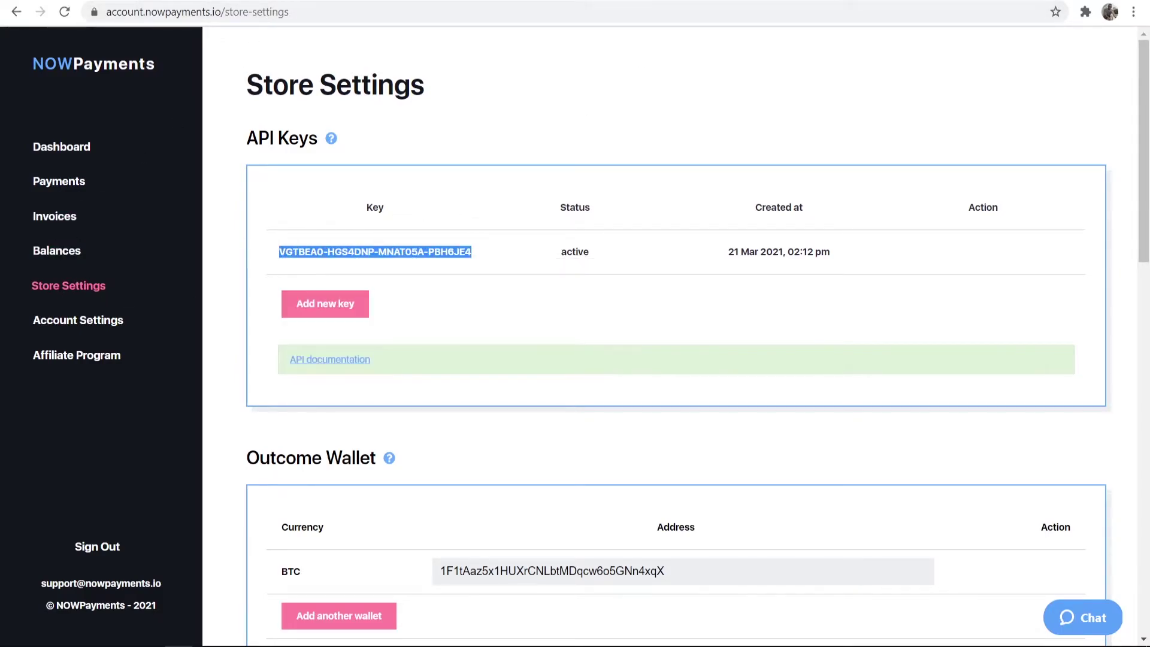
pyautogui.hotkey('ctrl', 'Tab')
pyautogui.rightClick(263, 145)
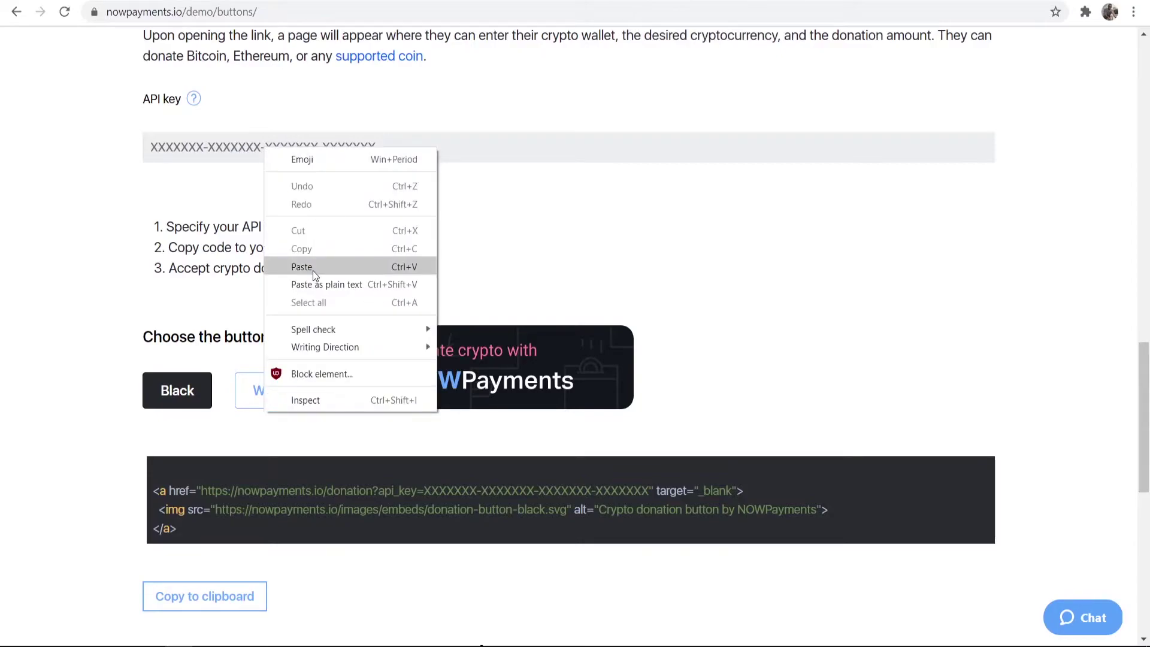
pyautogui.click(315, 269)
# Choose the Black button style and copy its embed code to the clipboard.
pyautogui.click(241, 400)
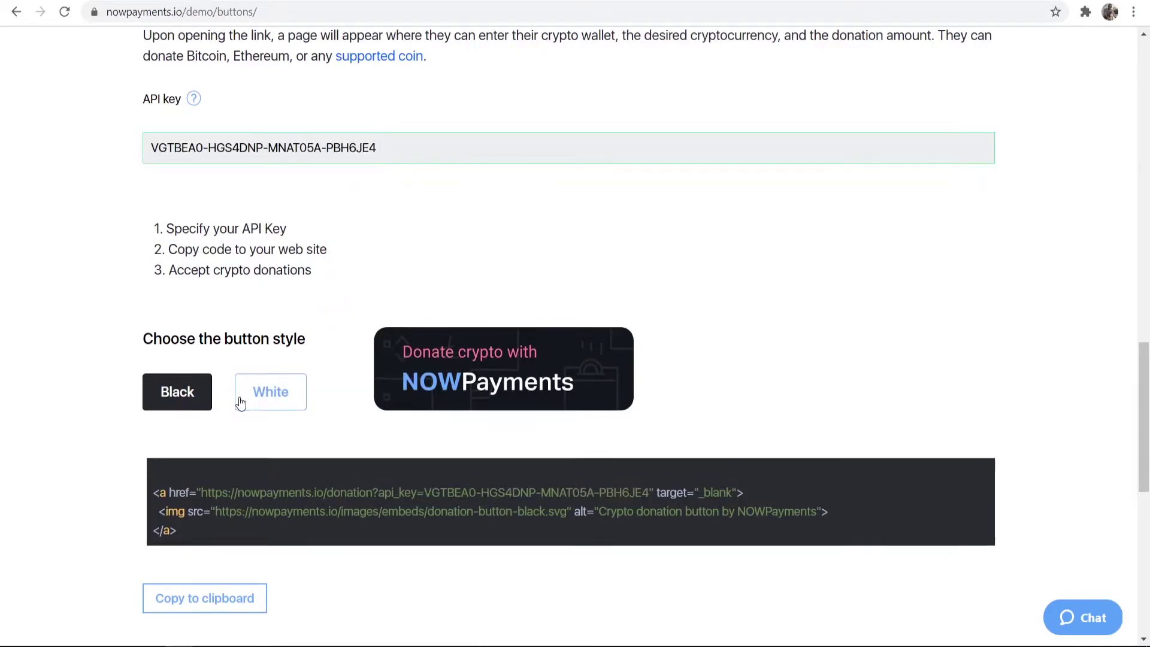
pyautogui.click(180, 393)
pyautogui.scroll(-1, 242, 435)
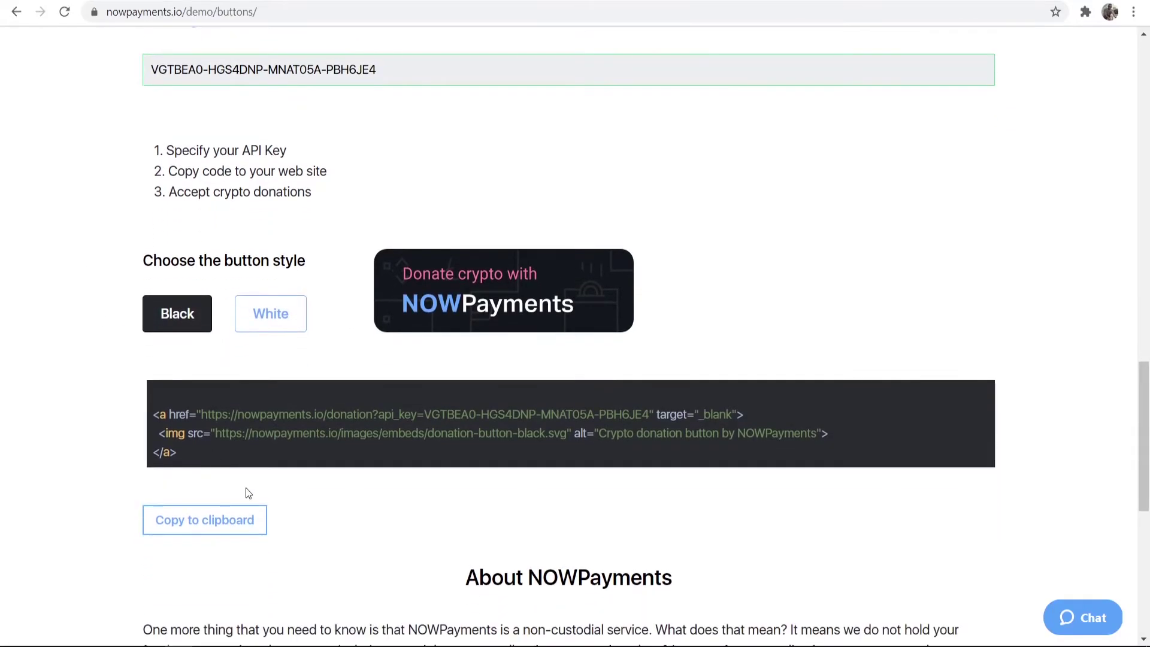
pyautogui.click(228, 535)
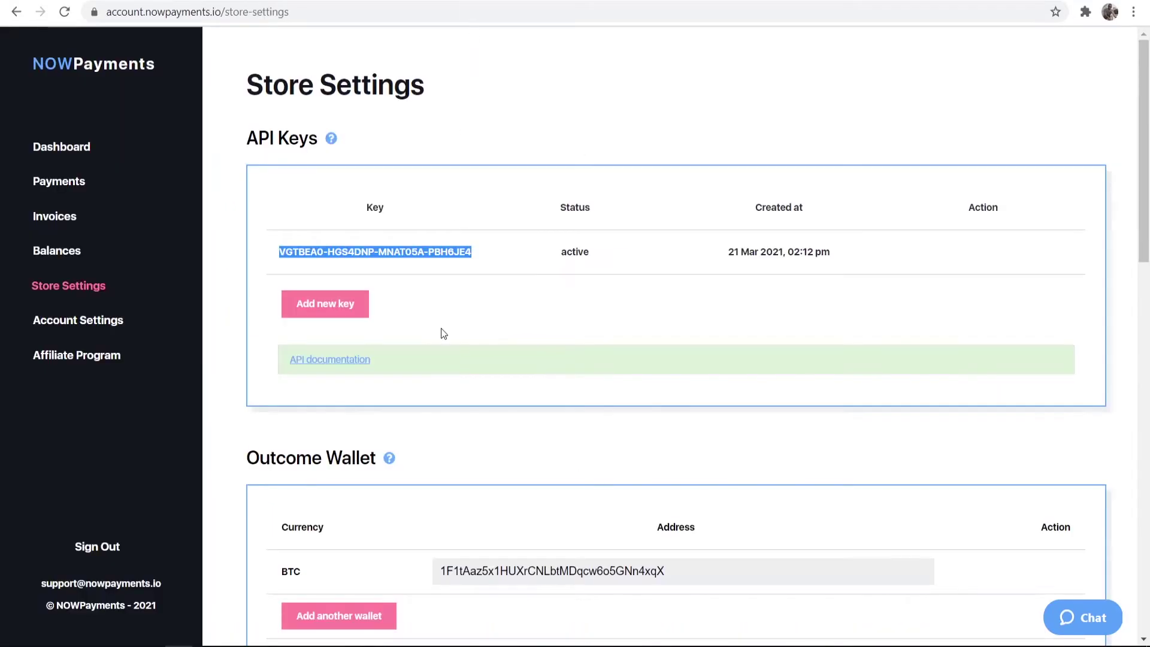
pyautogui.scroll(-3, 443, 333)
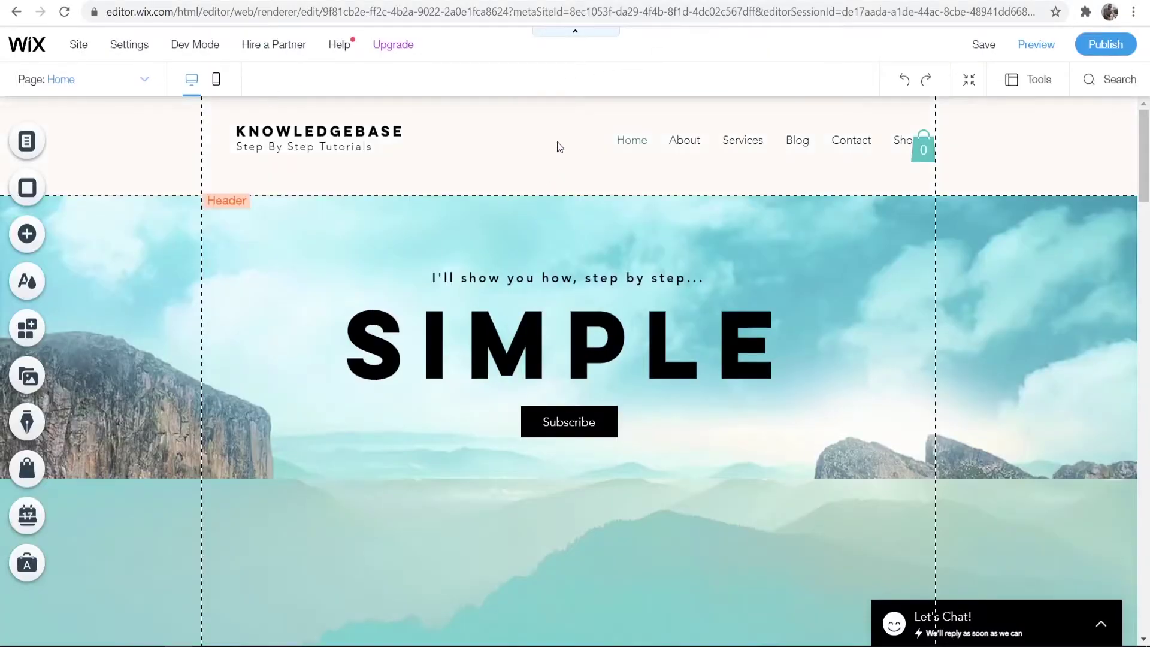
# Add an Embed a Widget HTML element to the Wix Home page.
pyautogui.scroll(-4, 83, 290)
pyautogui.click(27, 234)
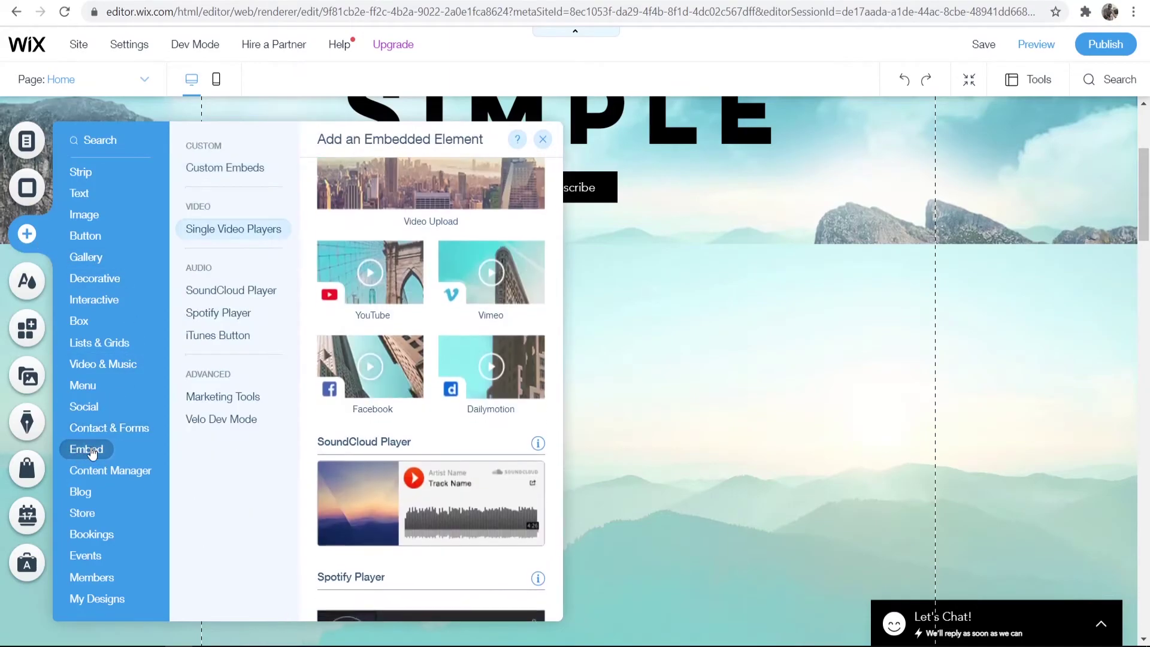
pyautogui.scroll(8, 420, 263)
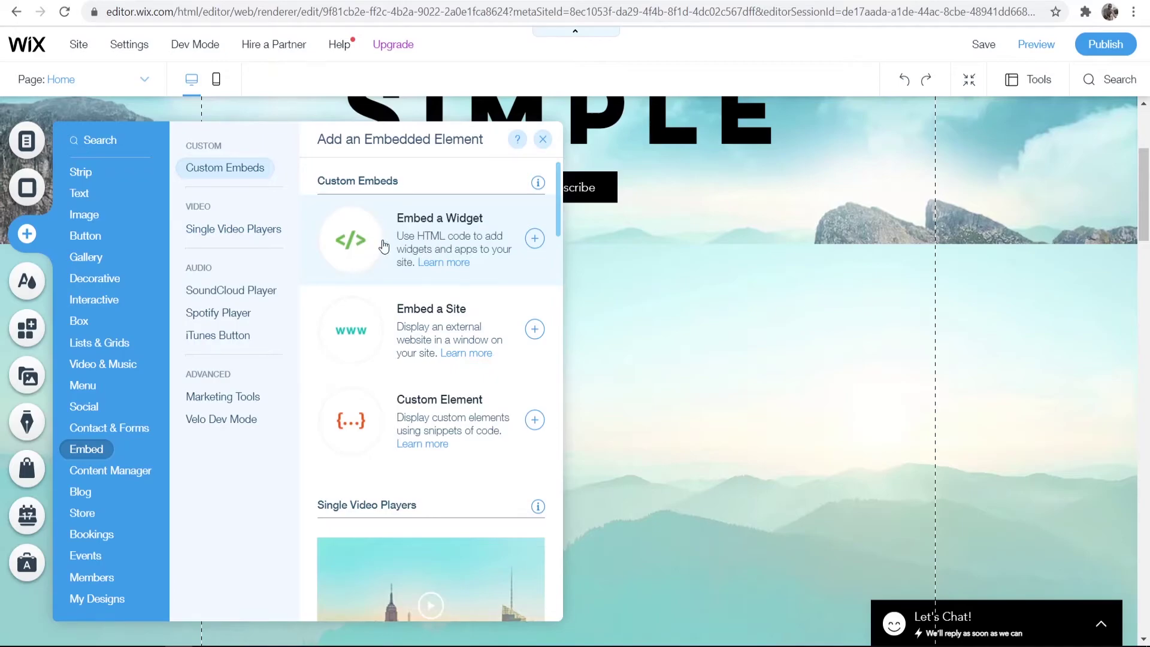
pyautogui.click(398, 255)
# Paste the NOWPayments donation button code into the HTML element and update it.
pyautogui.moveTo(580, 354); pyautogui.dragTo(488, 366)
pyautogui.click(478, 271)
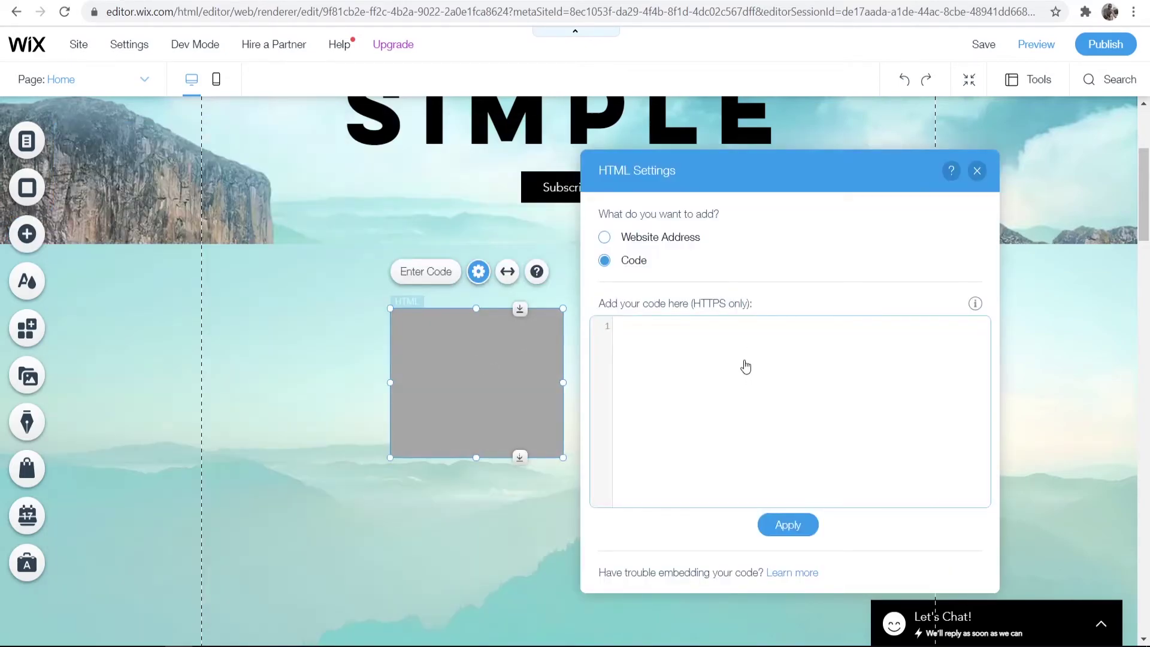
pyautogui.hotkey('ctrl', 'v')
pyautogui.click(788, 524)
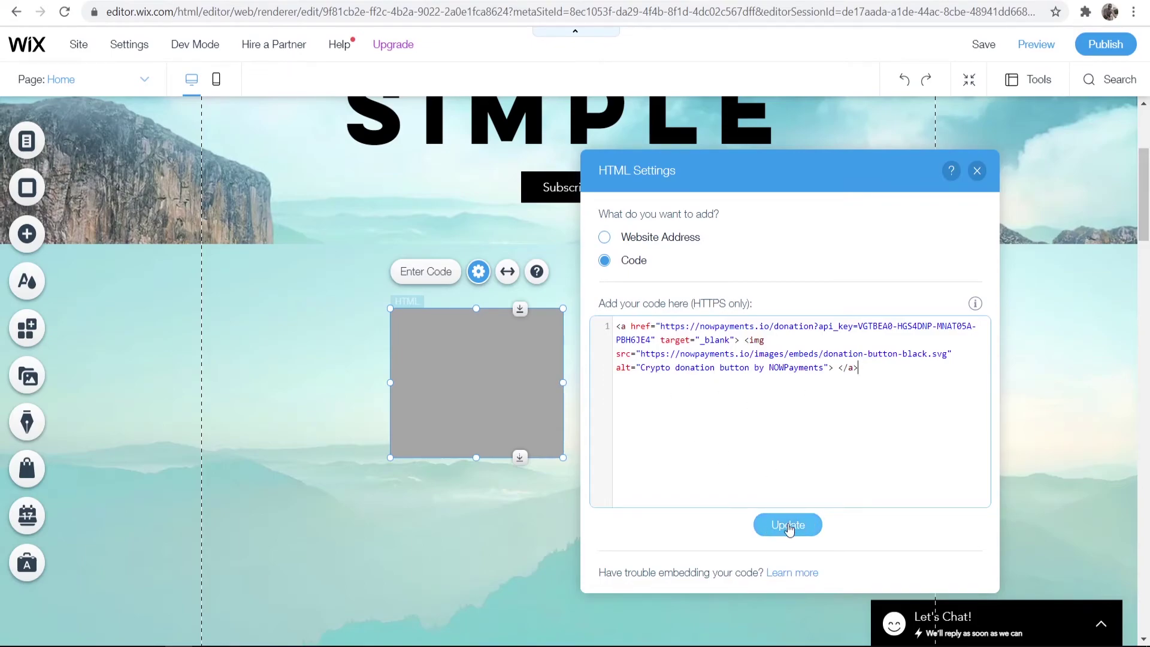
pyautogui.click(554, 447)
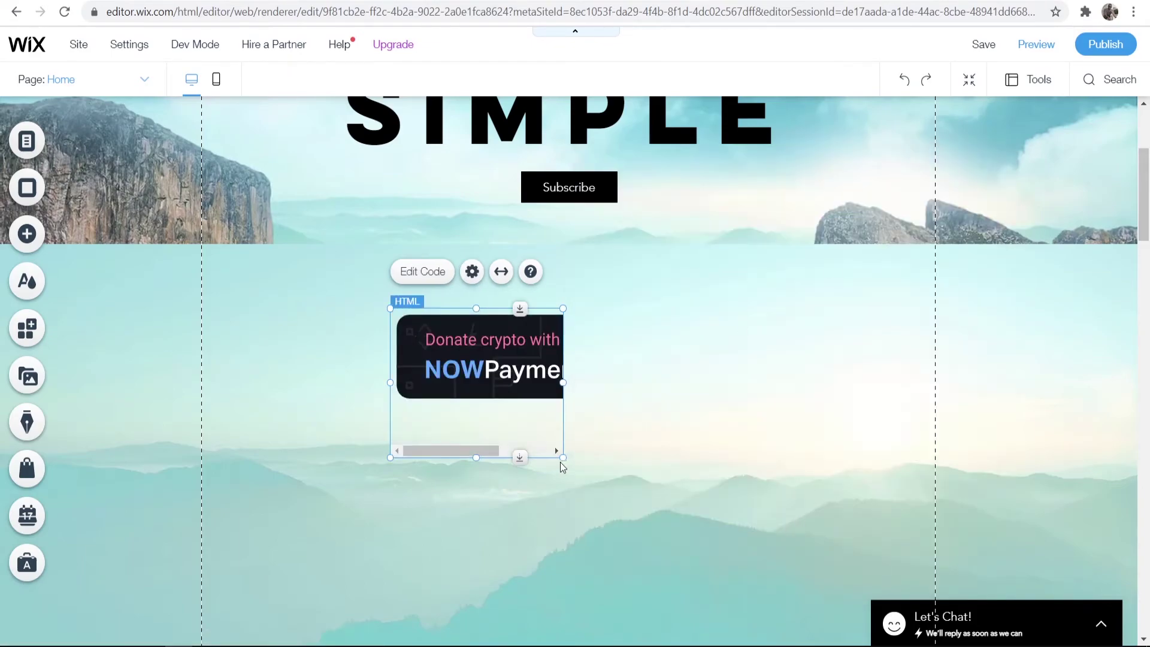
# Enlarge the HTML box and place the black donate button below Subscribe.
pyautogui.moveTo(561, 458); pyautogui.dragTo(752, 523)
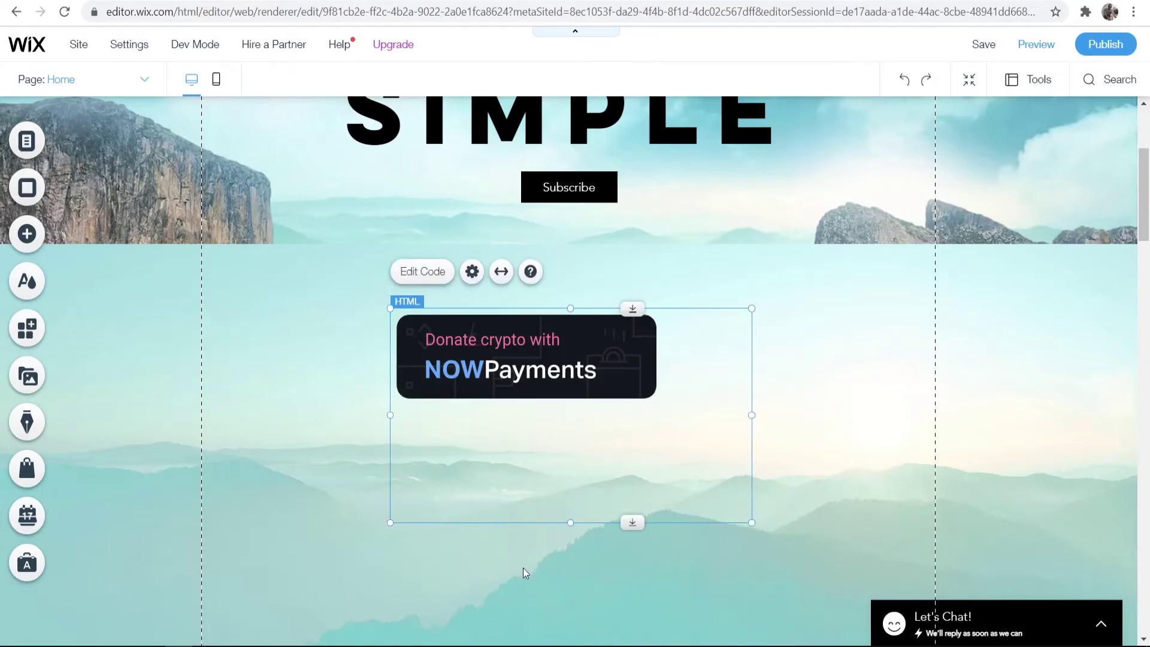
pyautogui.moveTo(492, 353); pyautogui.dragTo(358, 333)
pyautogui.click(691, 314)
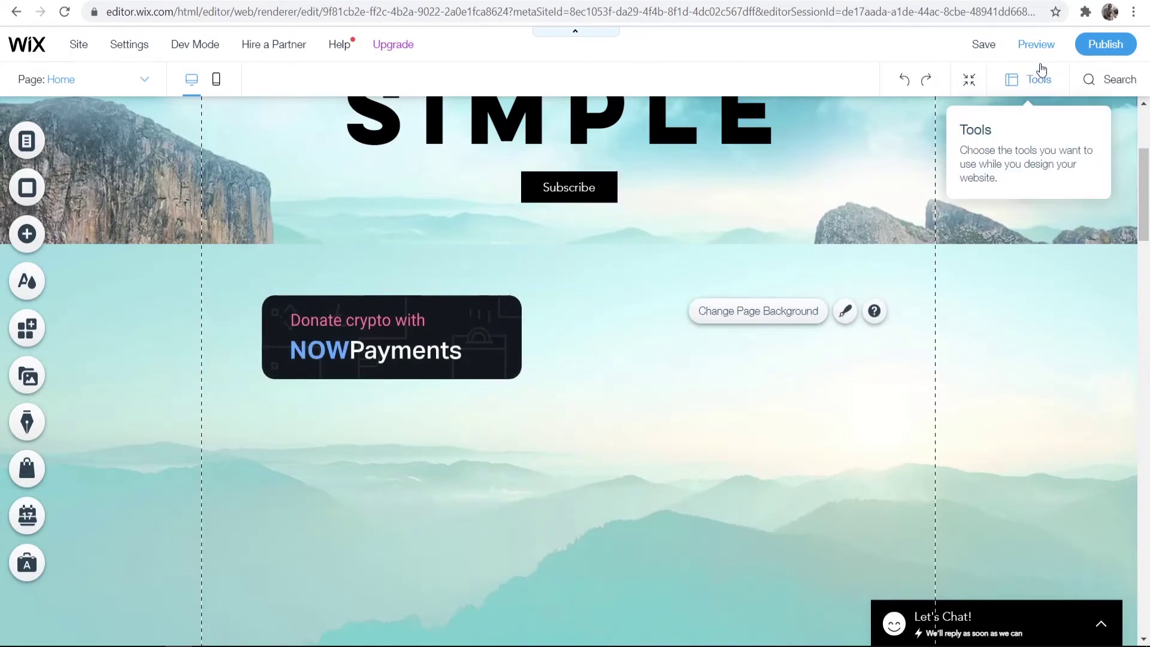
# Preview the site and click the black 'Donate crypto with NOWPayments' button.
pyautogui.click(1037, 46)
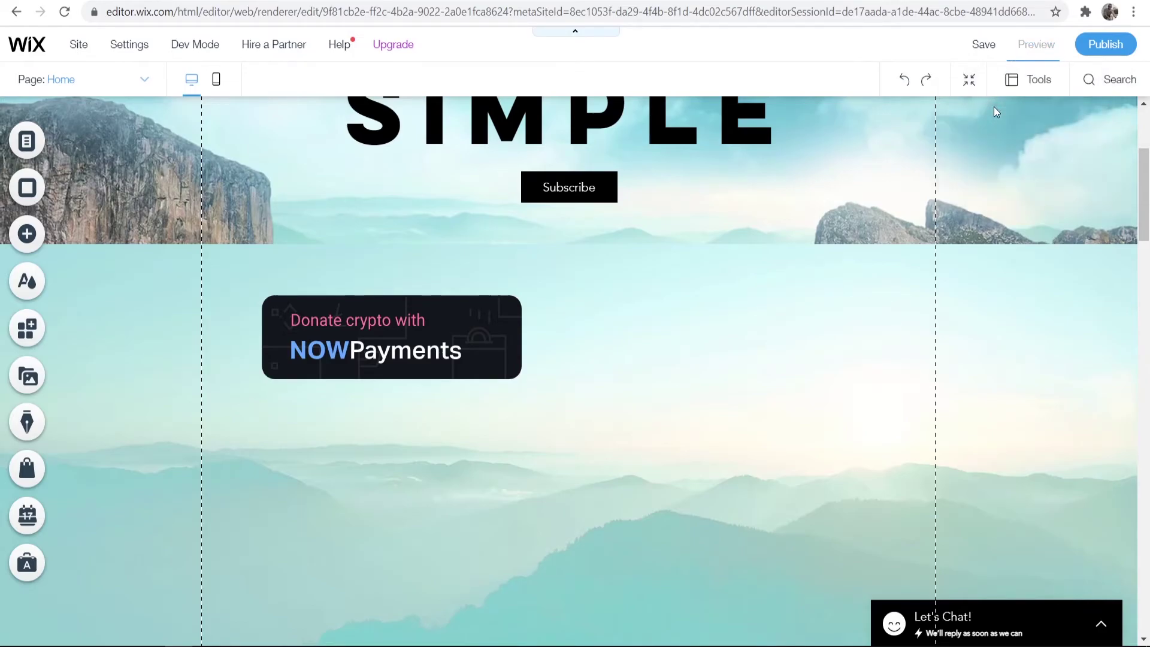
pyautogui.scroll(-2, 397, 318)
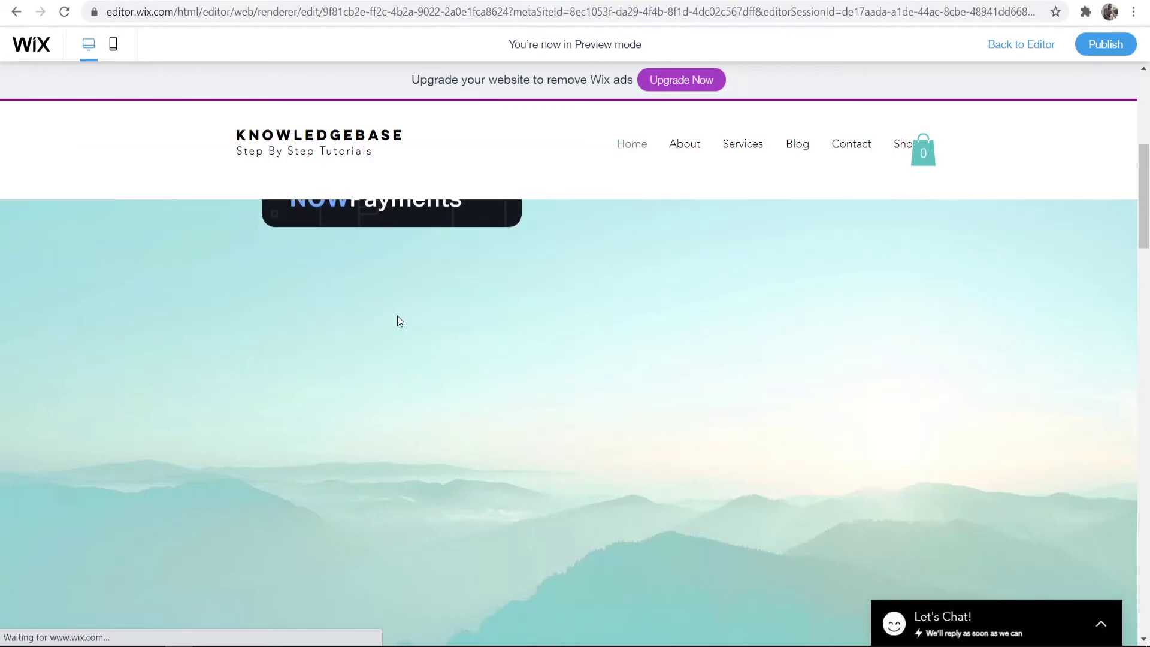
pyautogui.scroll(3, 341, 405)
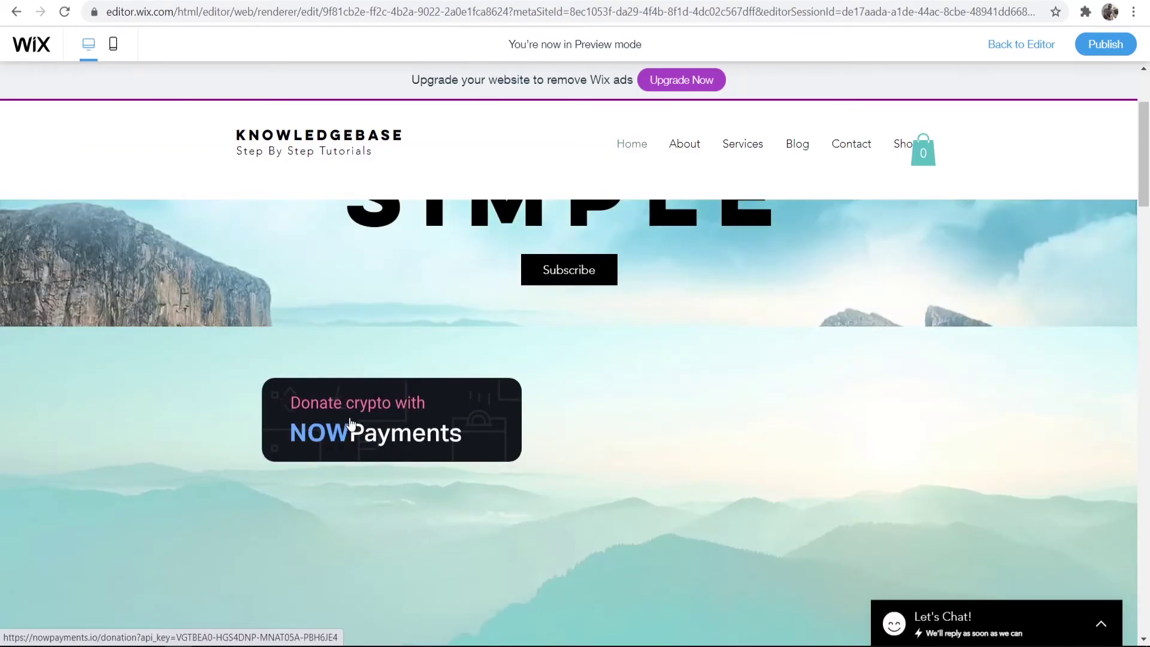
pyautogui.scroll(-1, 359, 419)
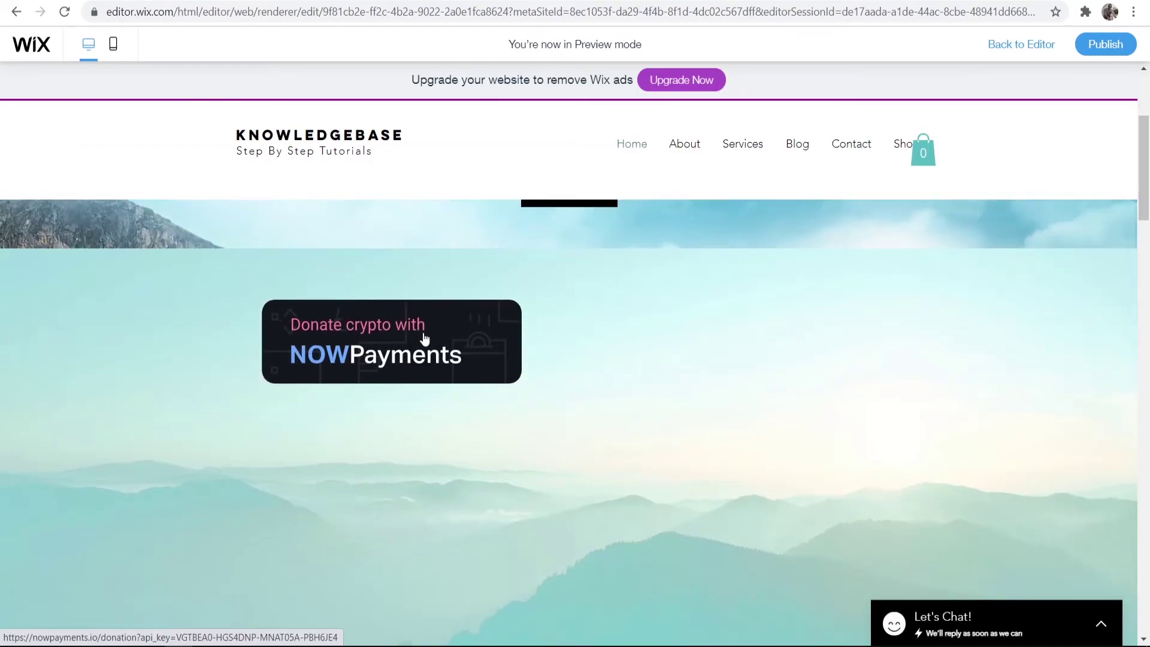
pyautogui.click(329, 333)
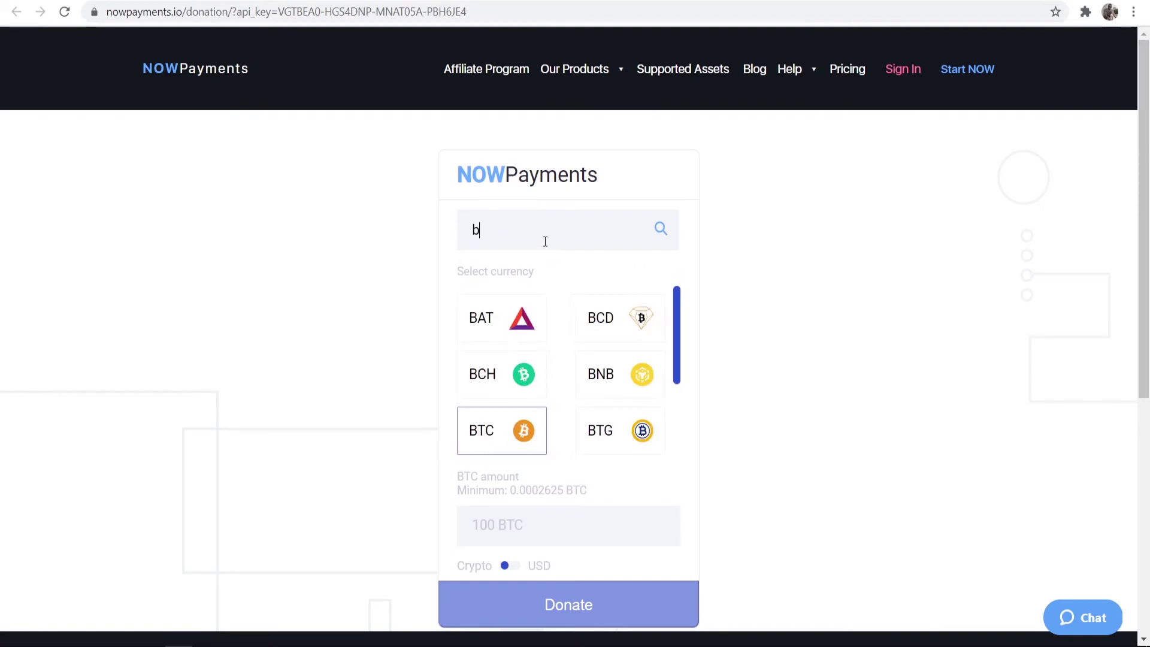
# Pick BTC, donate 123123, and display the deposit address QR code.
pyautogui.write('tc')
pyautogui.click(500, 322)
pyautogui.click(526, 434)
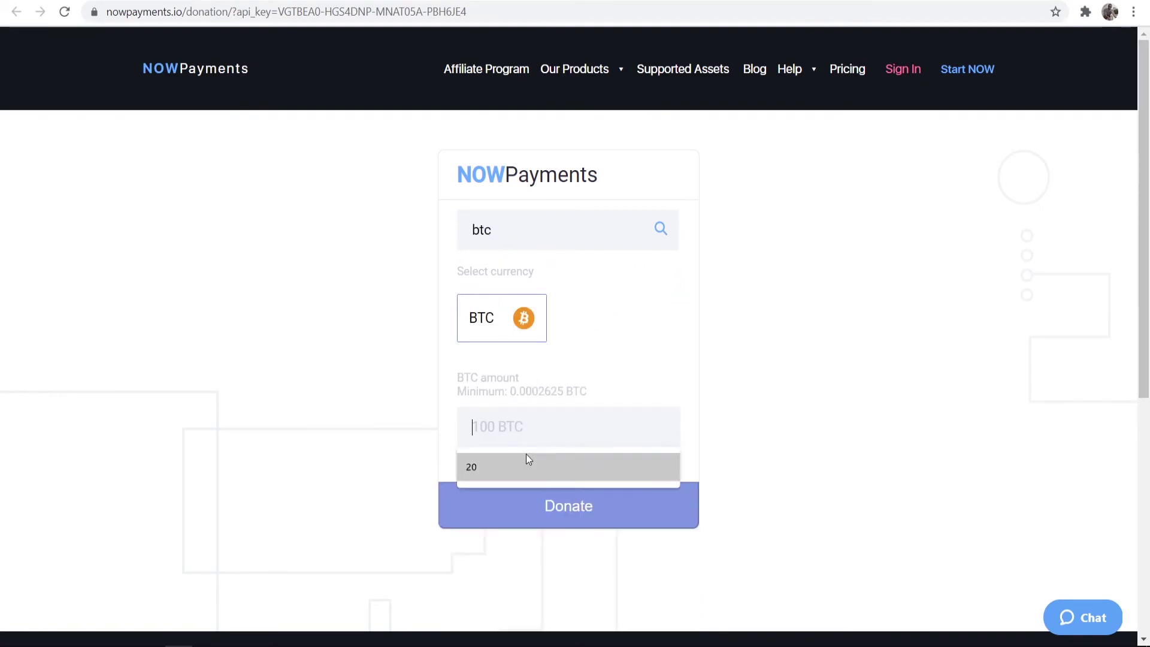
pyautogui.write('123123')
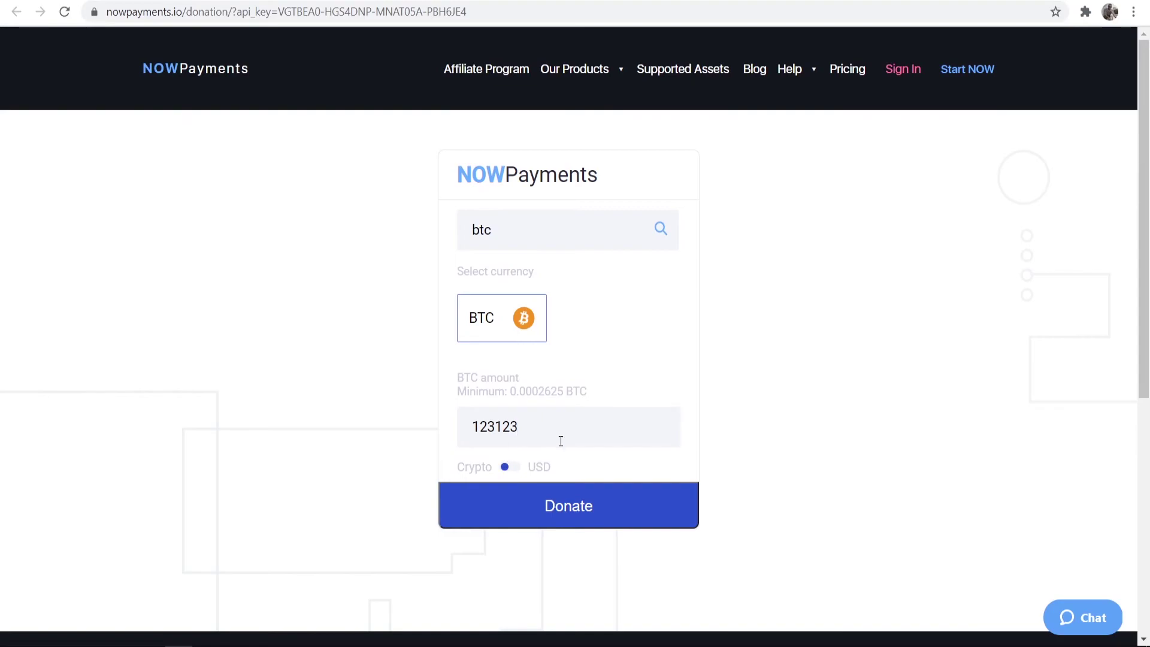
pyautogui.click(554, 508)
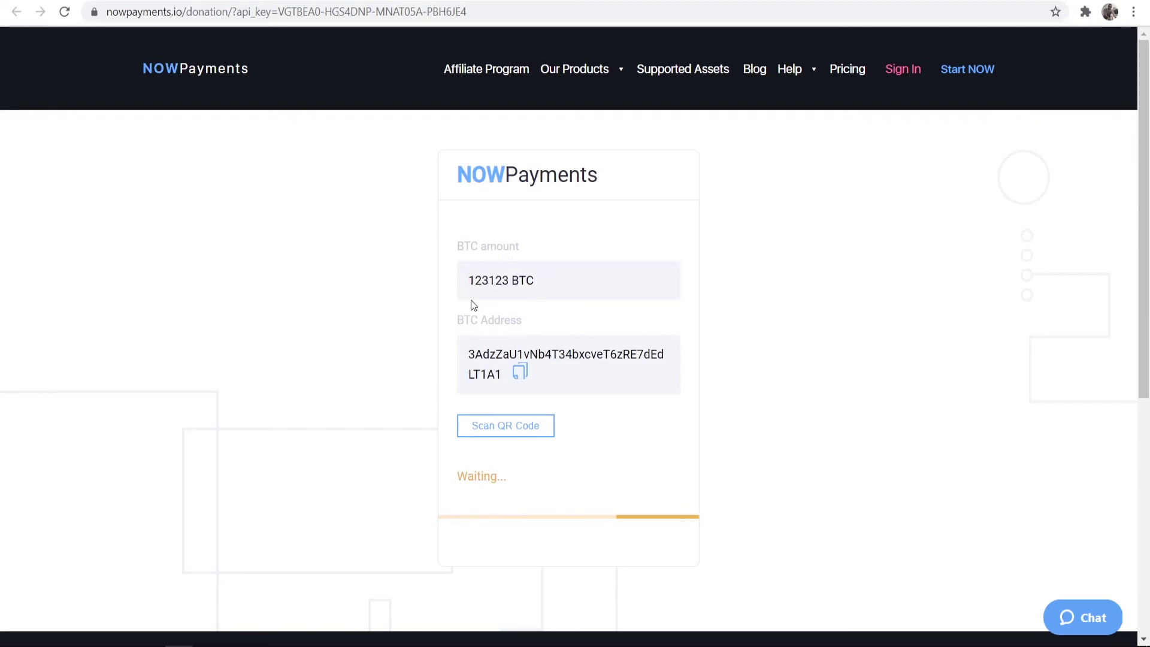
pyautogui.click(490, 425)
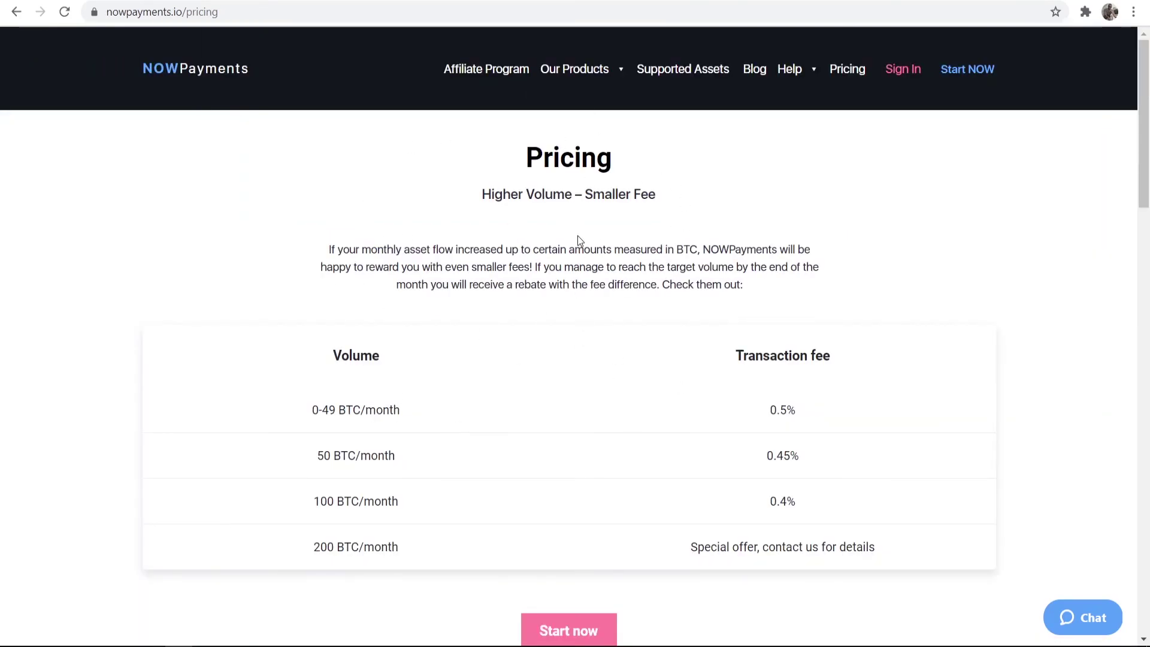
# Highlight the 0.5% fee and the 200 BTC/month tier in the Pricing table.
pyautogui.moveTo(767, 417); pyautogui.dragTo(806, 402)
pyautogui.click(440, 470)
pyautogui.moveTo(336, 553); pyautogui.dragTo(470, 542)
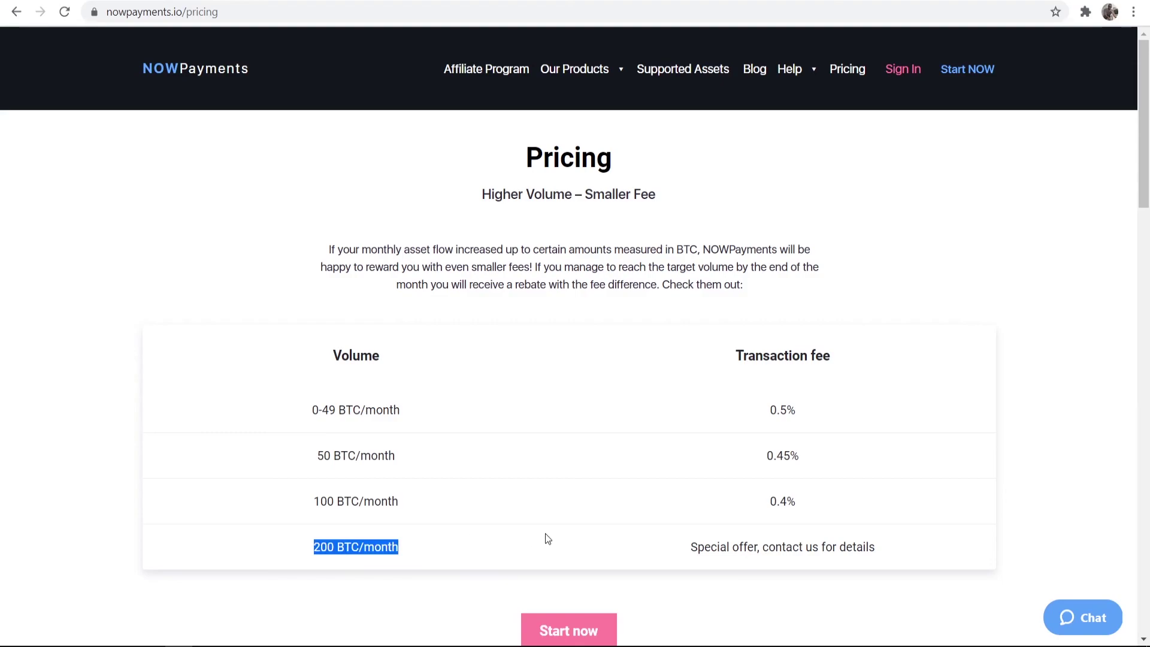